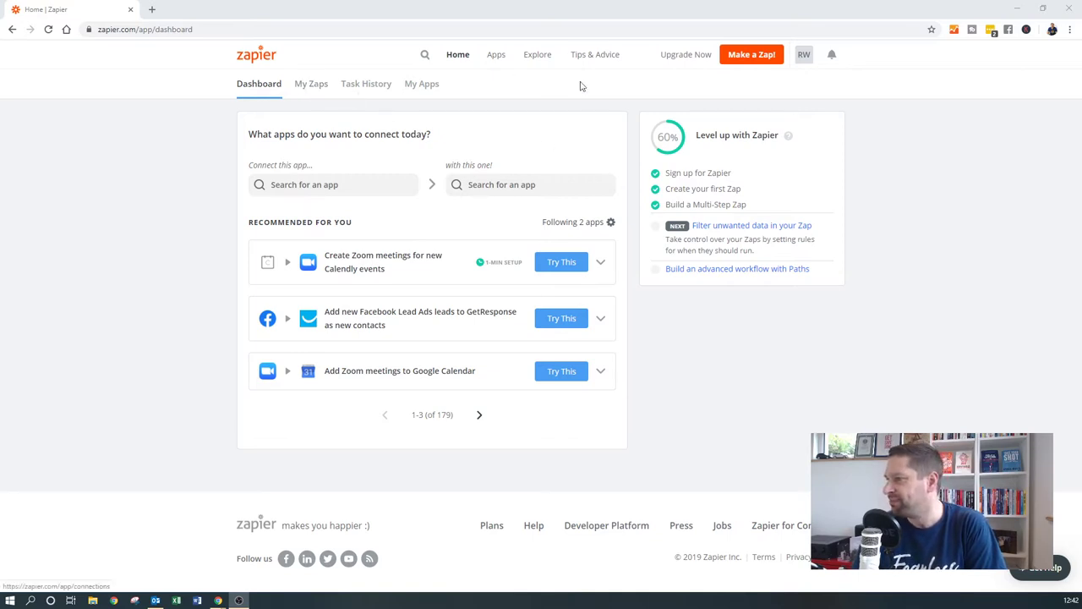
# Step: Dismiss the app-search suggestions and go to the My Zaps list
pyautogui.click(342, 184)
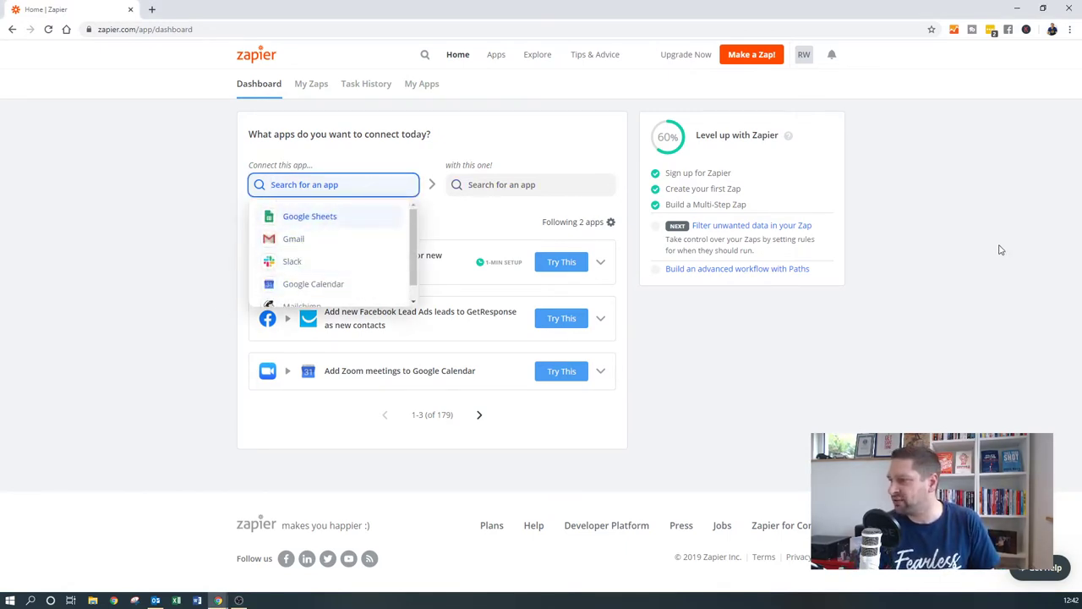
pyautogui.click(181, 189)
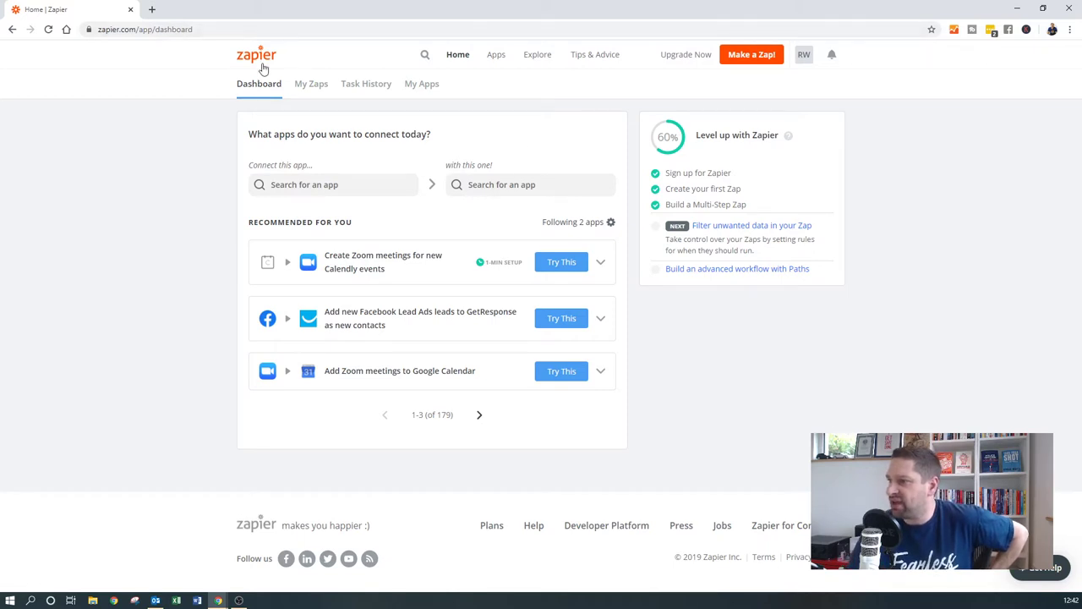
pyautogui.click(315, 84)
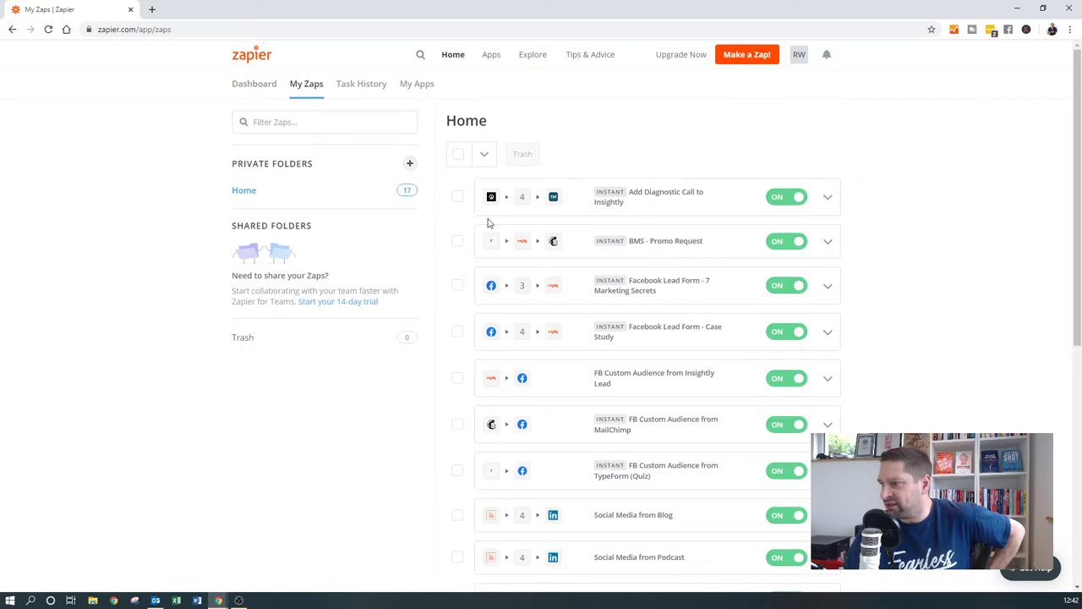
# Step: Browse the Home folder's 17 active zaps, starting with Add Diagnostic Call to Insightly
pyautogui.scroll(-2, 980, 227)
pyautogui.scroll(2, 979, 226)
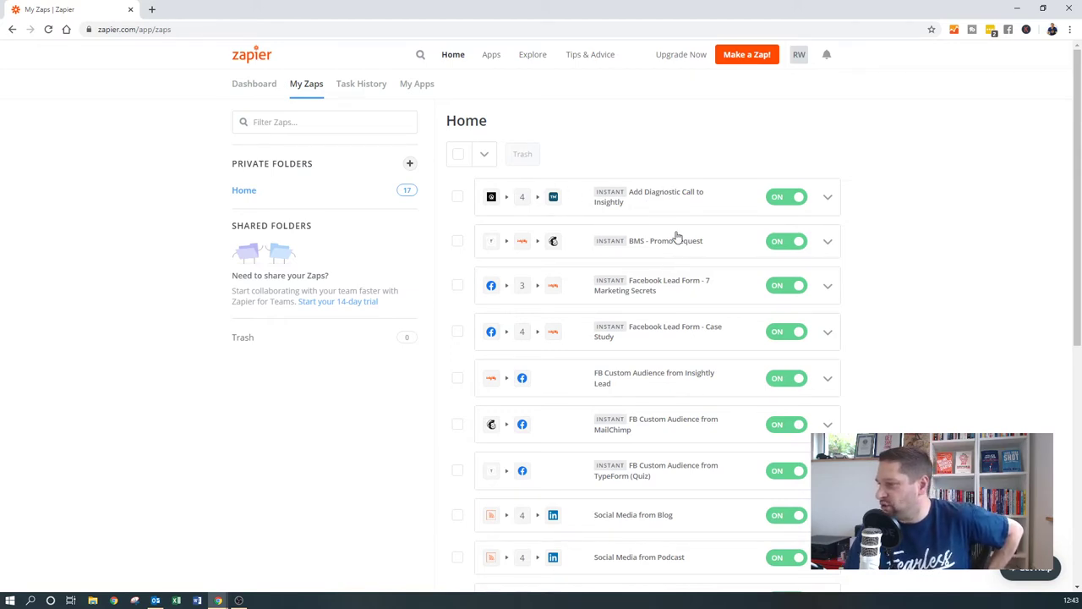
pyautogui.scroll(-5, 680, 241)
pyautogui.scroll(5, 693, 266)
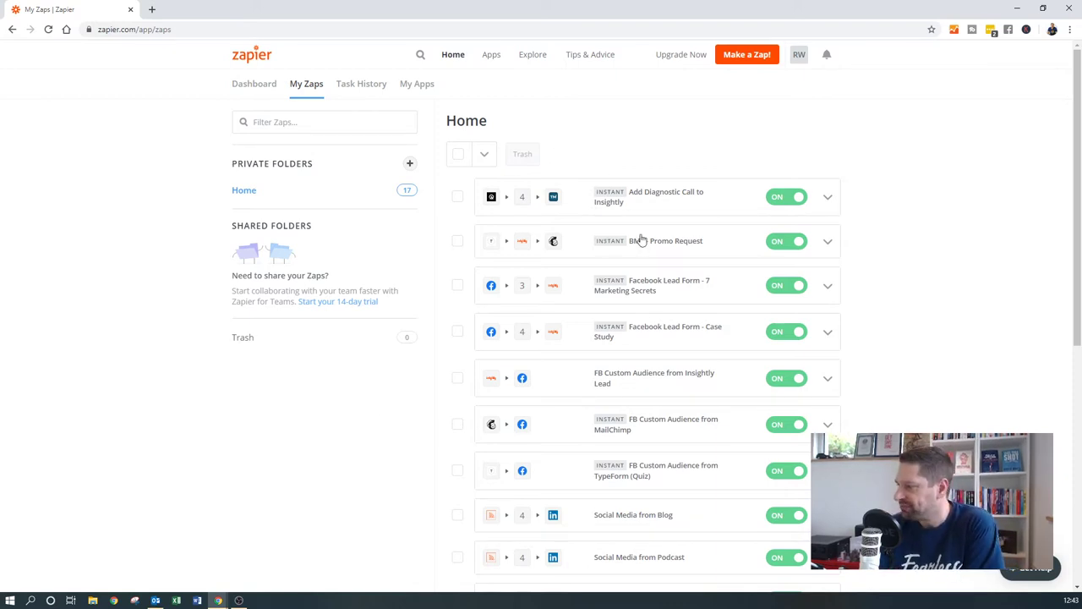
pyautogui.scroll(-4, 772, 239)
pyautogui.scroll(4, 600, 487)
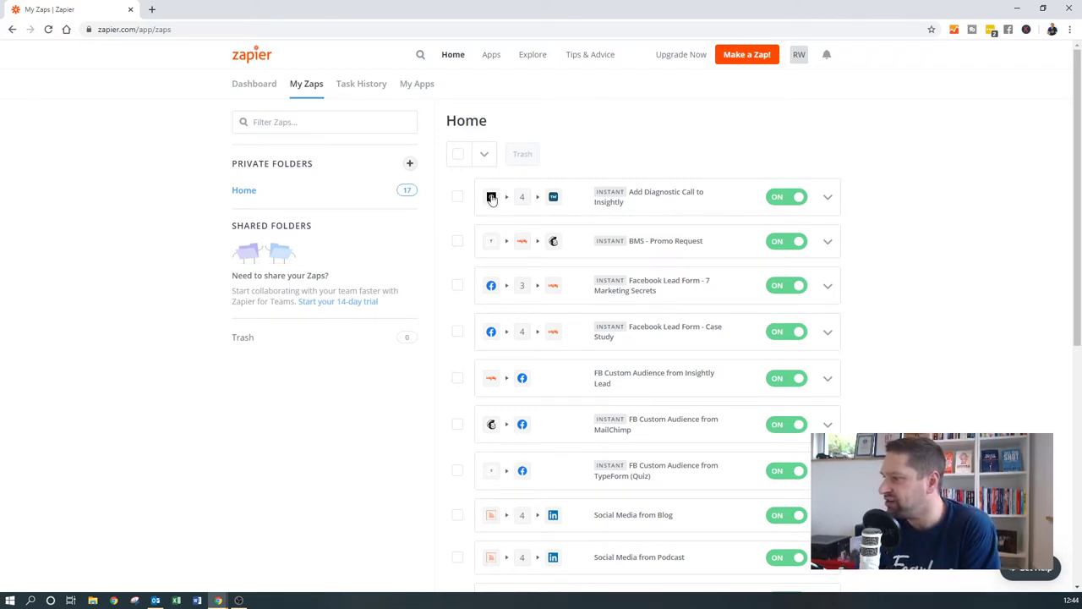
# Step: Open the 'Add Diagnostic Call to Insightly' zap to view its Acuity, Insightly and Mailchimp steps
pyautogui.click(648, 201)
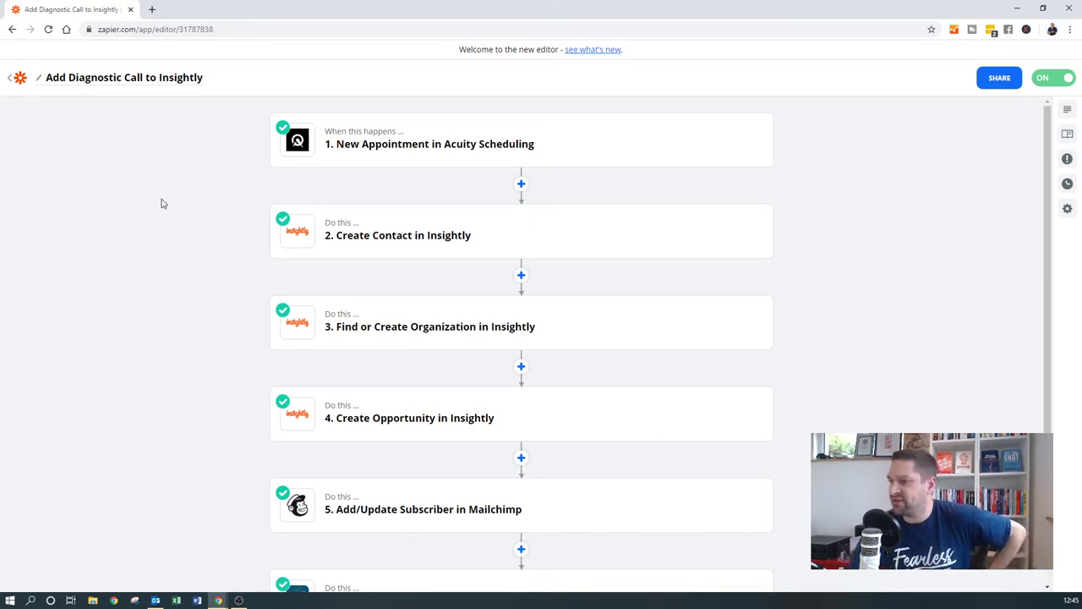
# Step: Open step 6 'Create Contact in TextMagic' and expand Customize Contact to the Consultations Lists field
pyautogui.scroll(-1, 161, 207)
pyautogui.scroll(1, 161, 207)
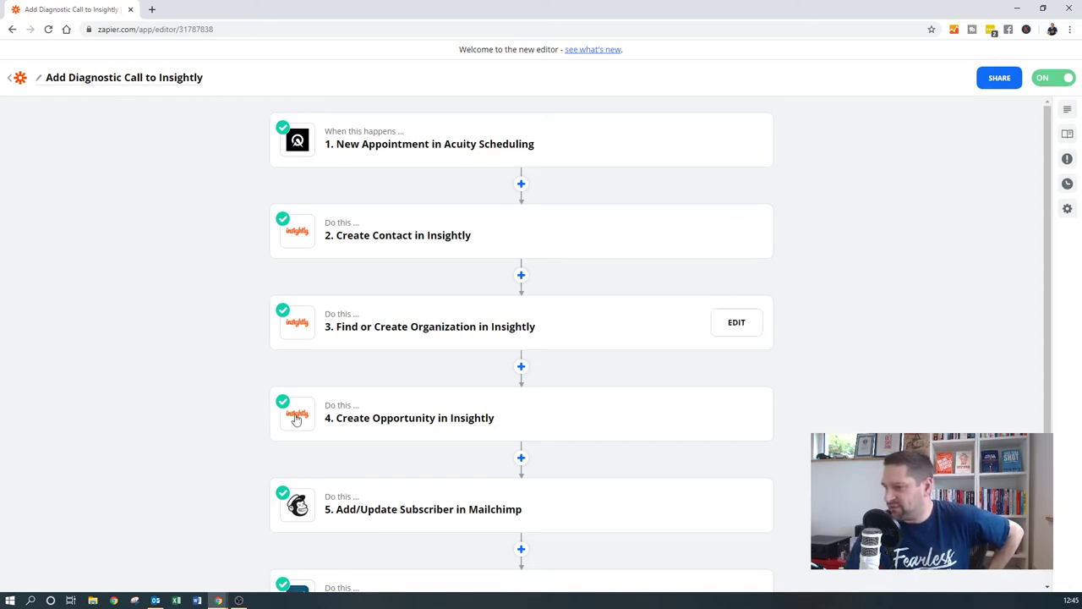
pyautogui.scroll(-2, 147, 404)
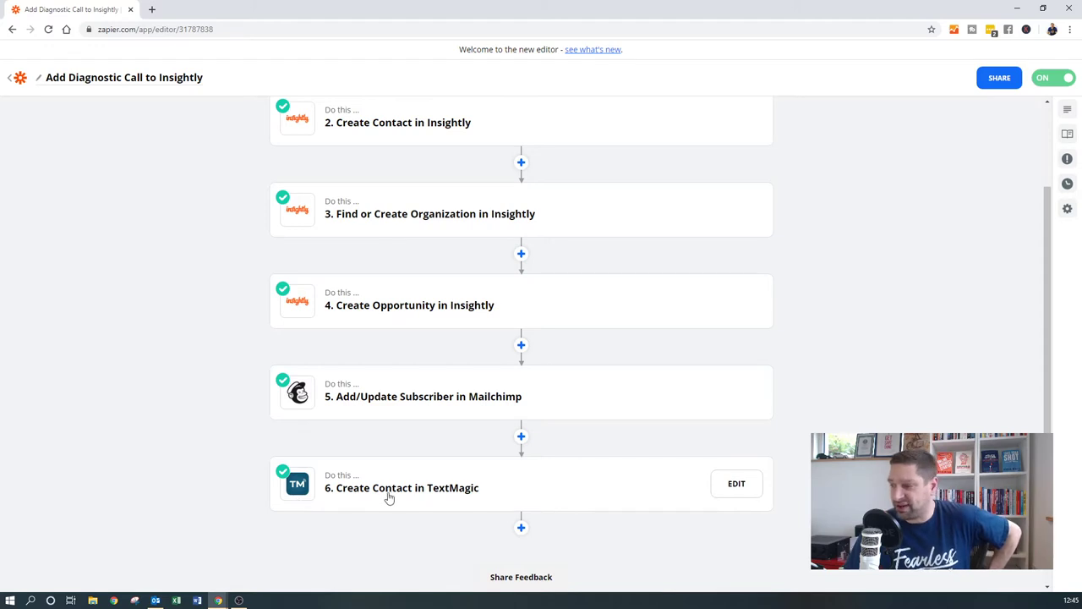
pyautogui.click(482, 493)
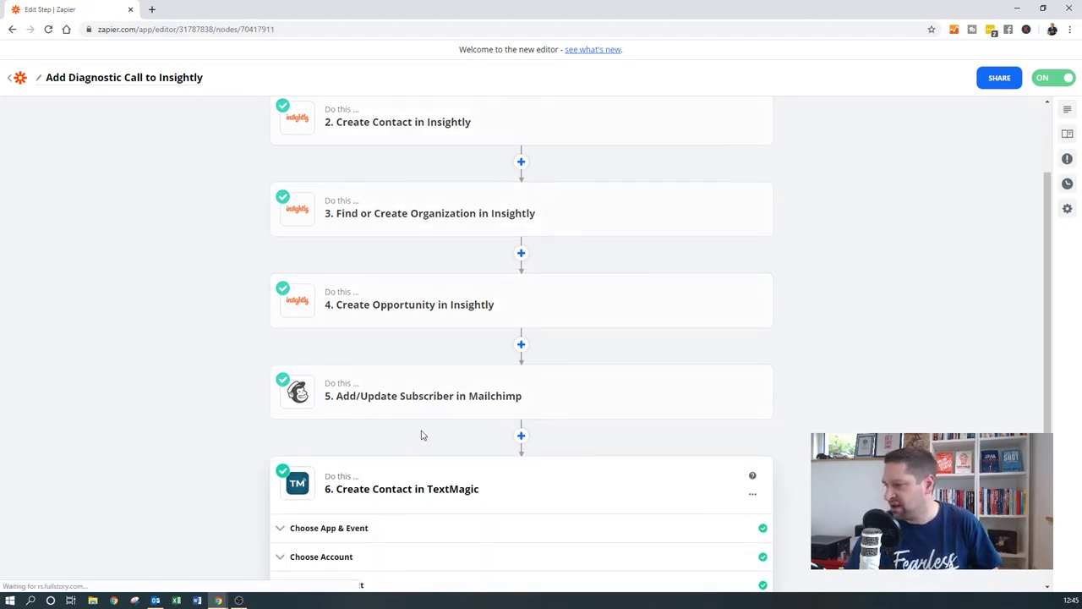
pyautogui.click(344, 387)
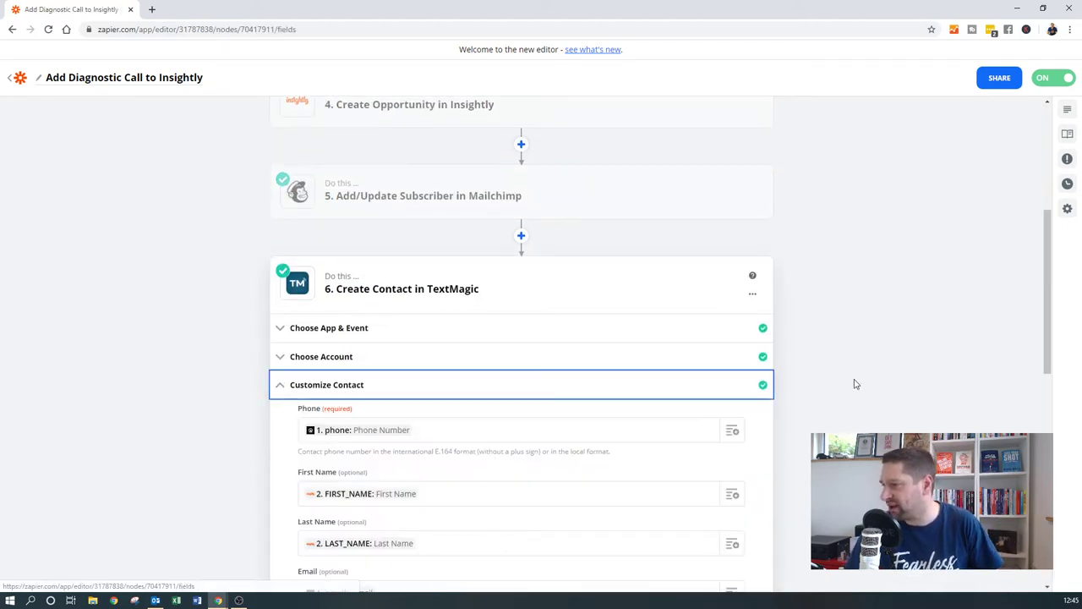
pyautogui.scroll(-3, 224, 285)
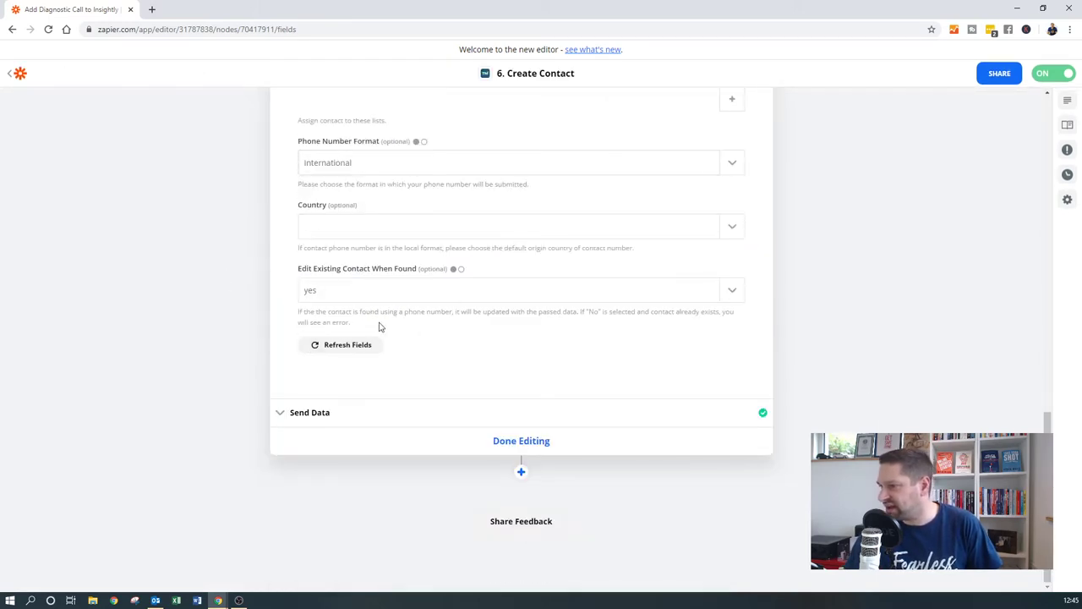
pyautogui.scroll(3, 282, 242)
pyautogui.scroll(1, 290, 394)
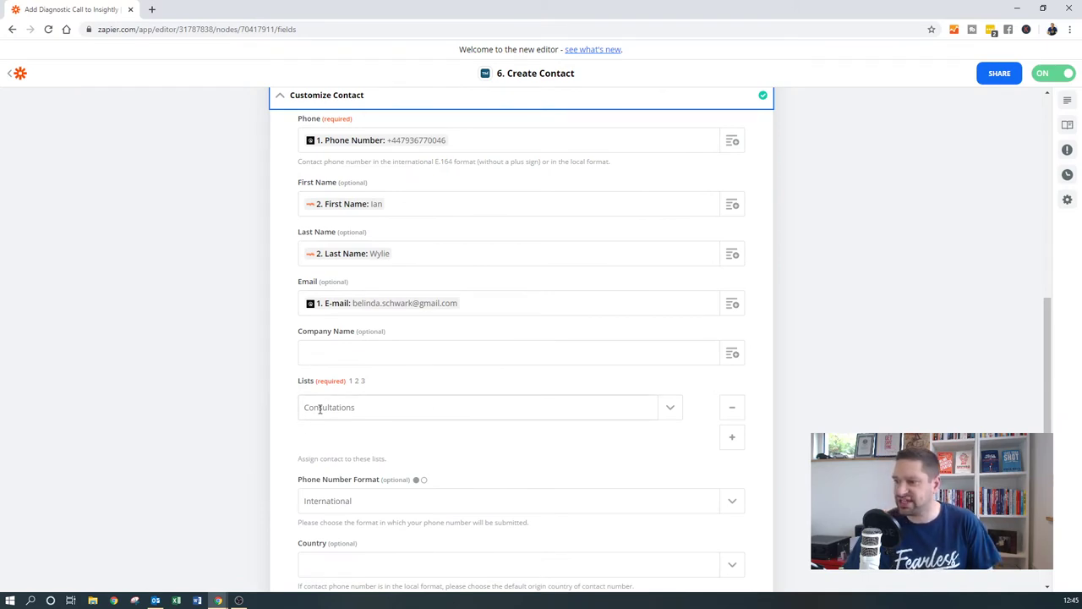
# Step: Open the TextMagic website in a new tab and go to its login page
pyautogui.hotkey('ctrl', 't')
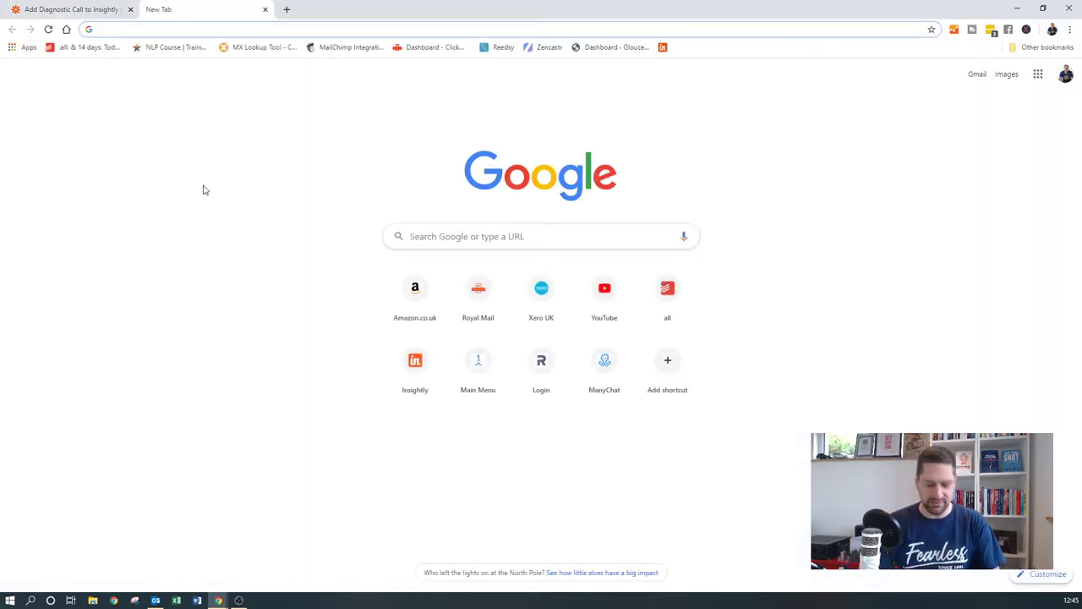
pyautogui.write('text')
pyautogui.press('Return')
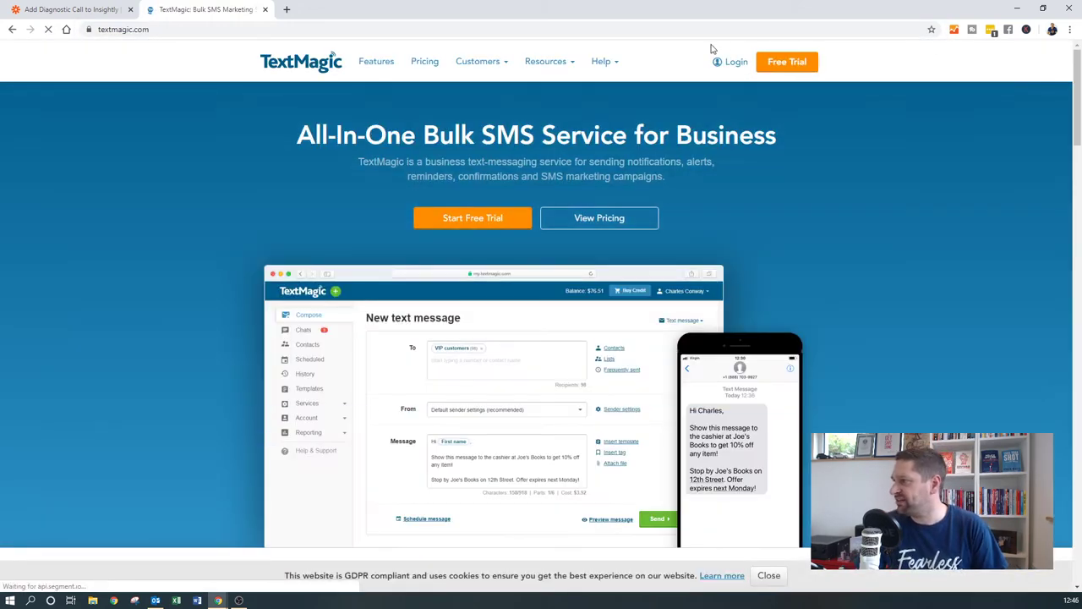
pyautogui.click(736, 63)
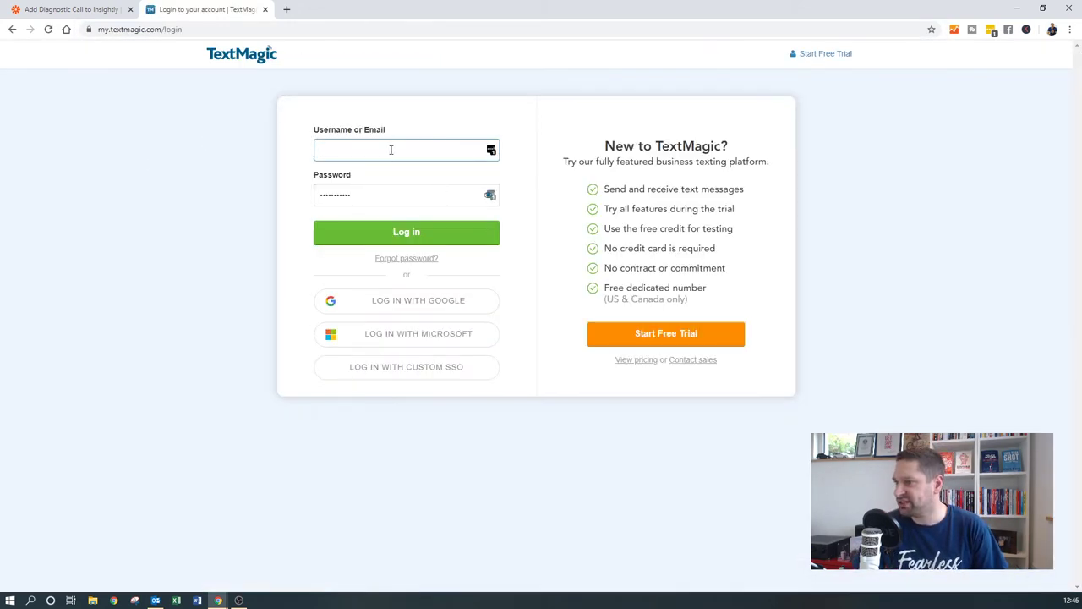
# Step: Log in with saved credentials and view the Contacts page's five lists, including Diagnostic Calls
pyautogui.click(491, 149)
pyautogui.click(411, 229)
pyautogui.click(407, 231)
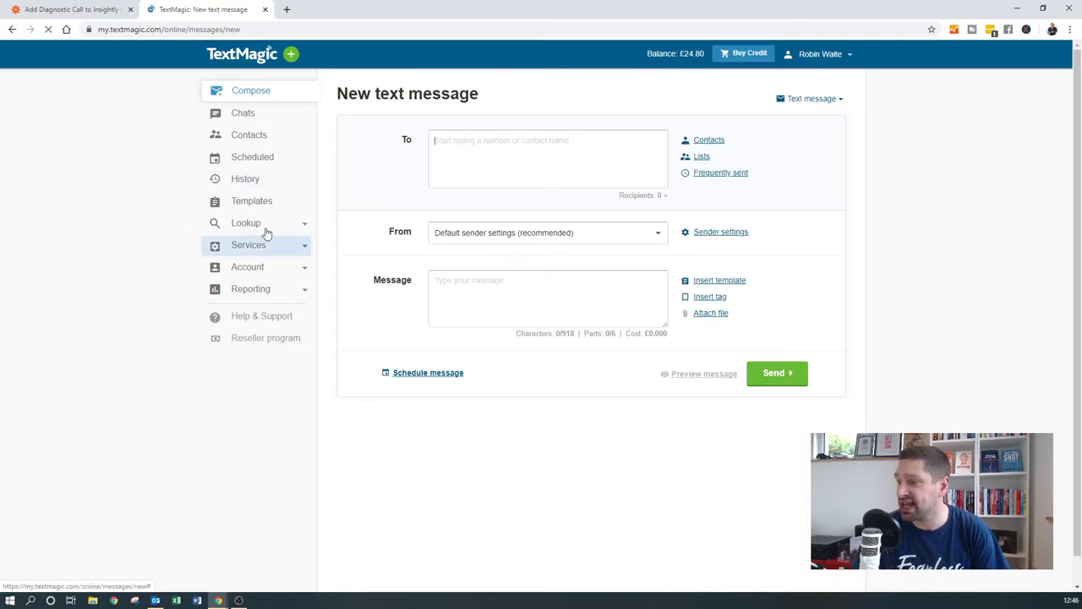
pyautogui.click(248, 137)
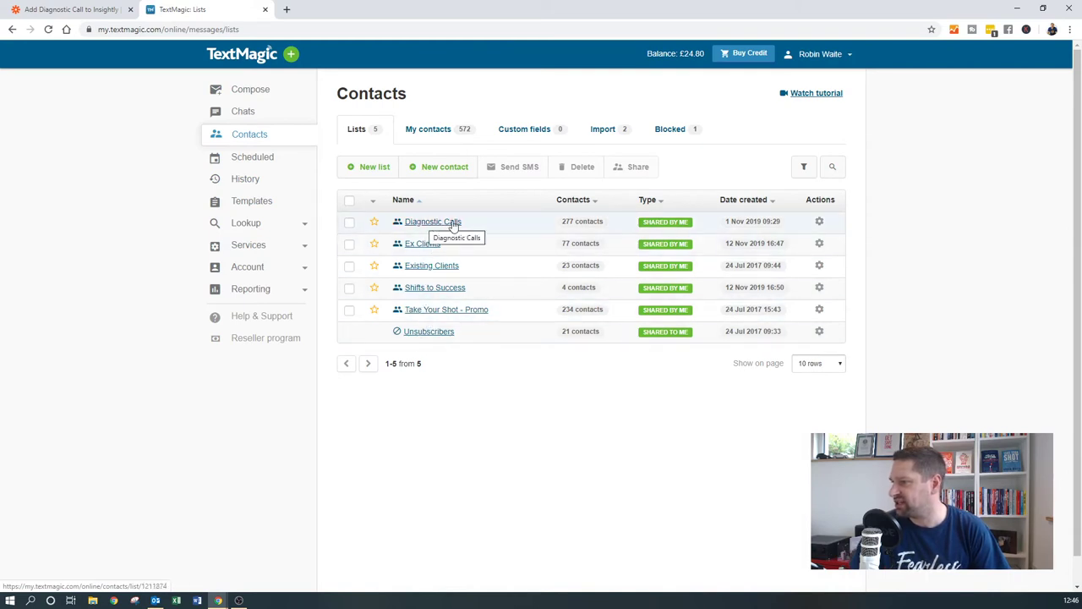
# Step: Change the TextMagic step's Lists field to Diagnostic Calls and continue
pyautogui.click(71, 10)
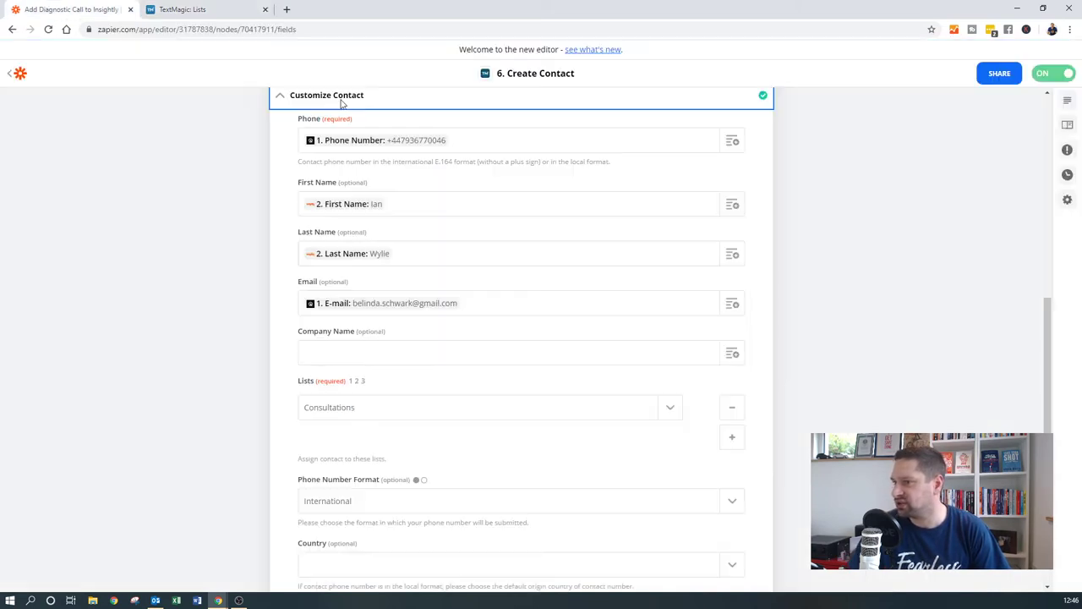
pyautogui.click(672, 412)
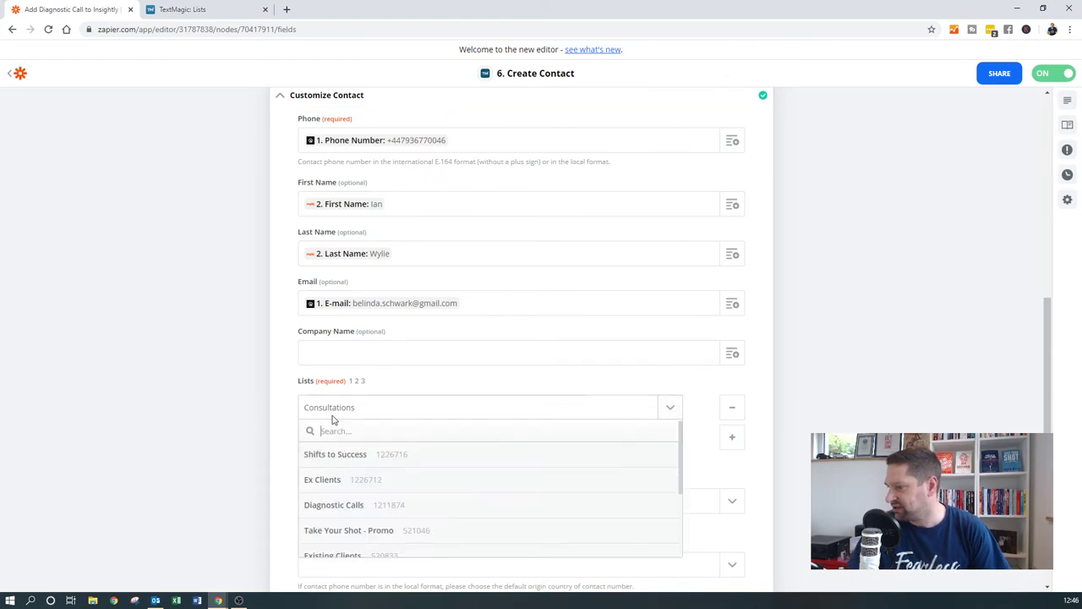
pyautogui.click(337, 506)
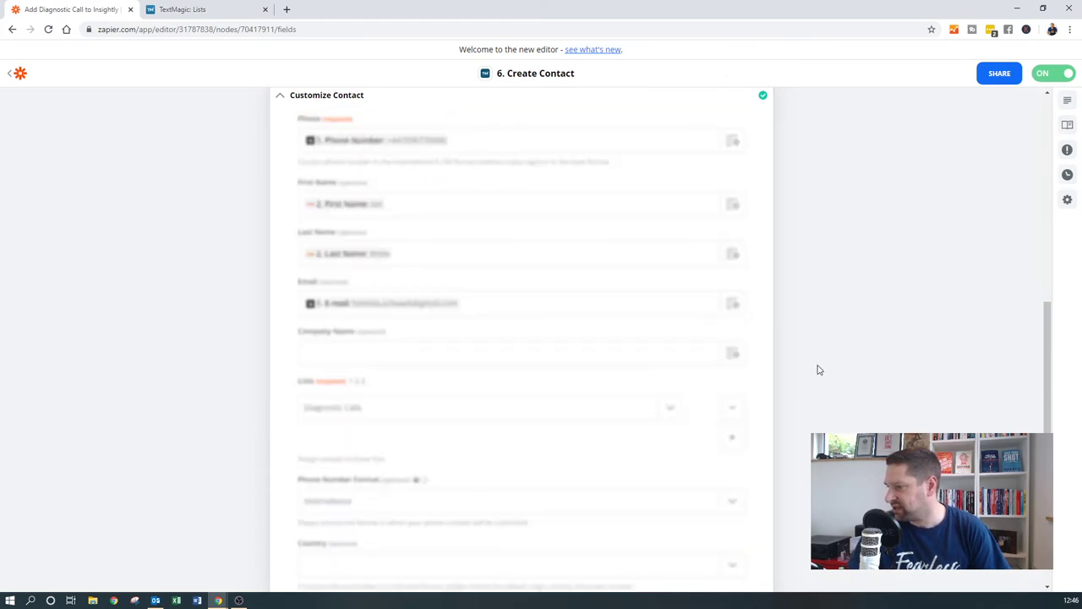
pyautogui.scroll(-5, 862, 269)
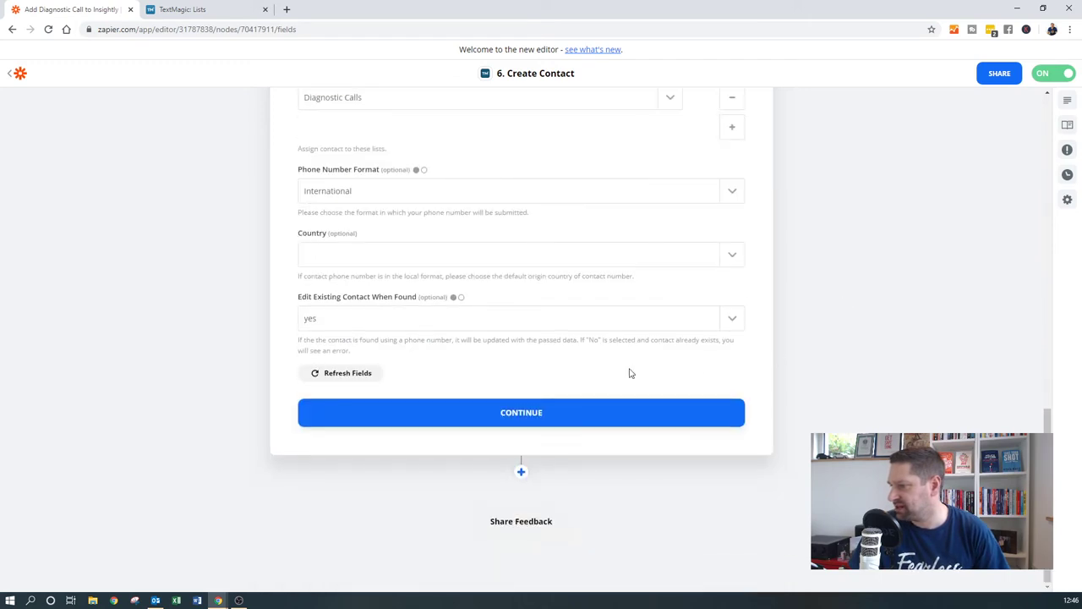
pyautogui.click(507, 420)
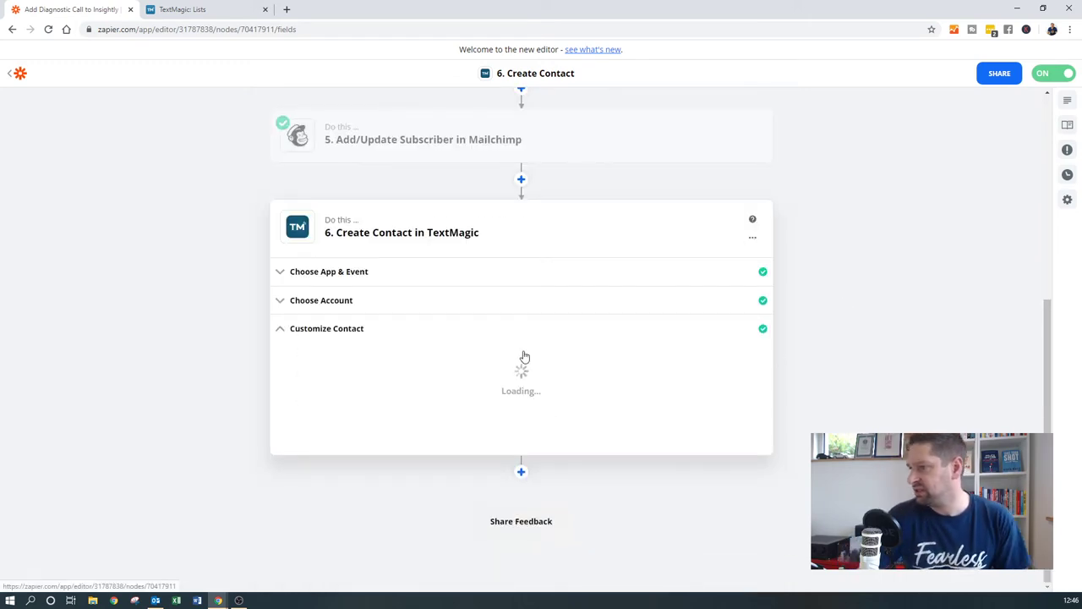
# Step: Retest the TextMagic step, check its lists in TextMagic, and close the step panel
pyautogui.scroll(-3, 846, 305)
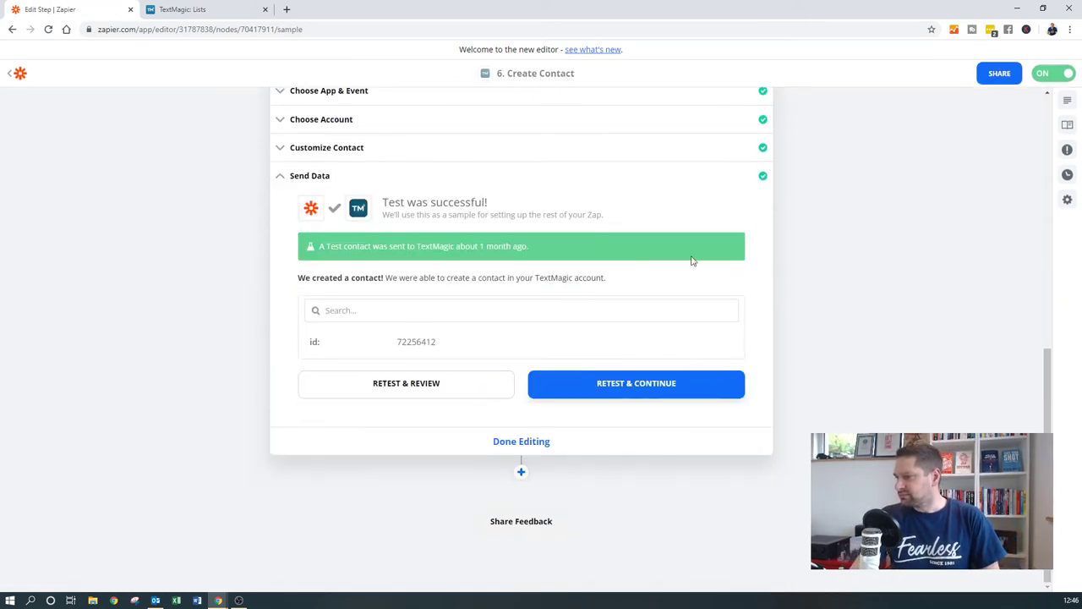
pyautogui.click(655, 383)
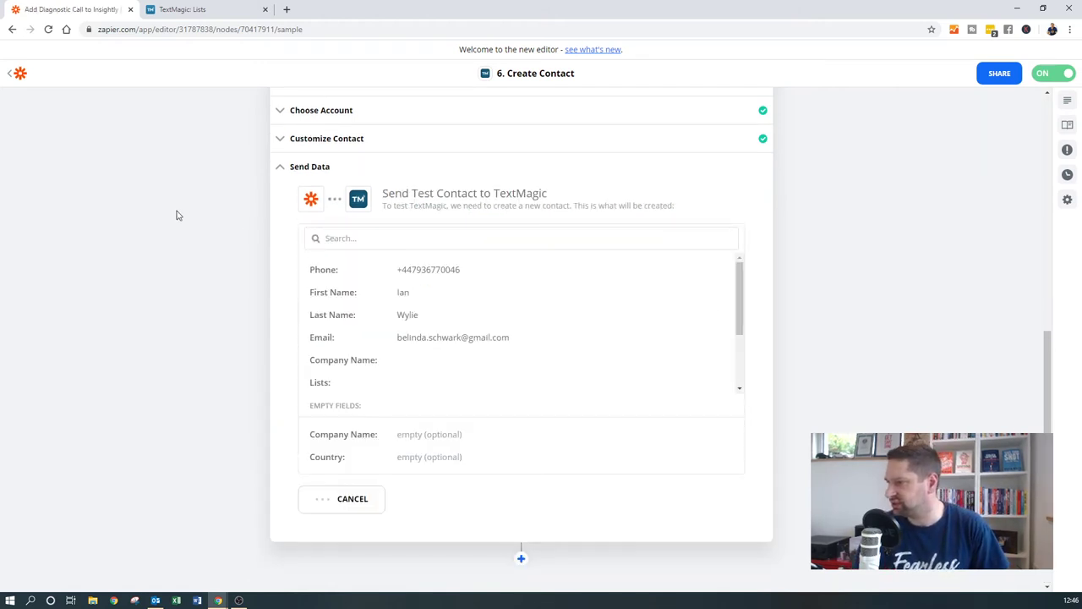
pyautogui.click(199, 9)
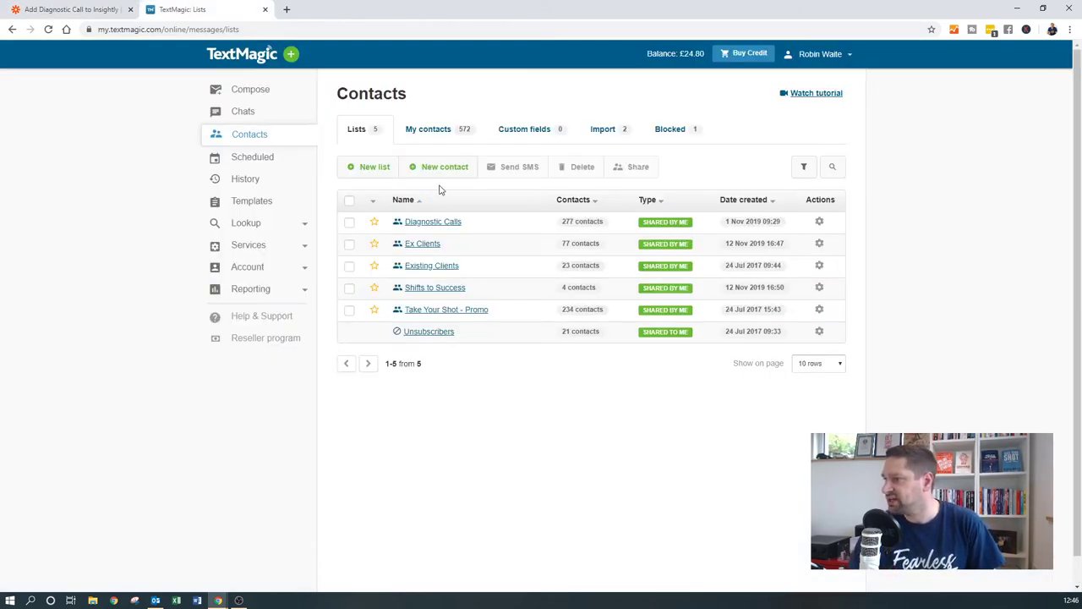
pyautogui.click(85, 7)
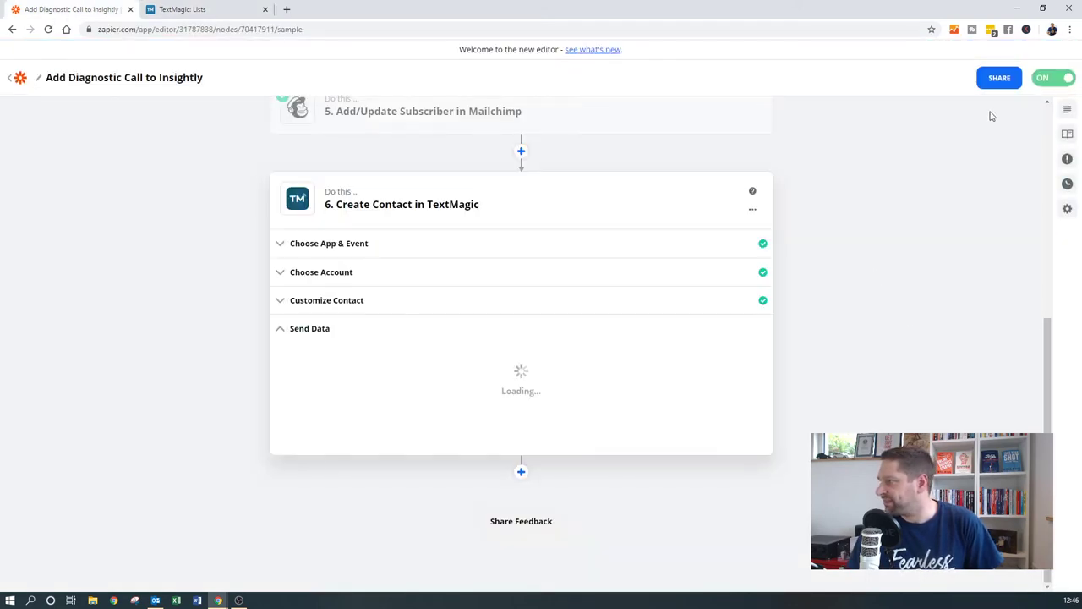
pyautogui.press('Escape')
# Step: Return to My Zaps and open the 'TYS - Promo Request' zap
pyautogui.scroll(3, 364, 271)
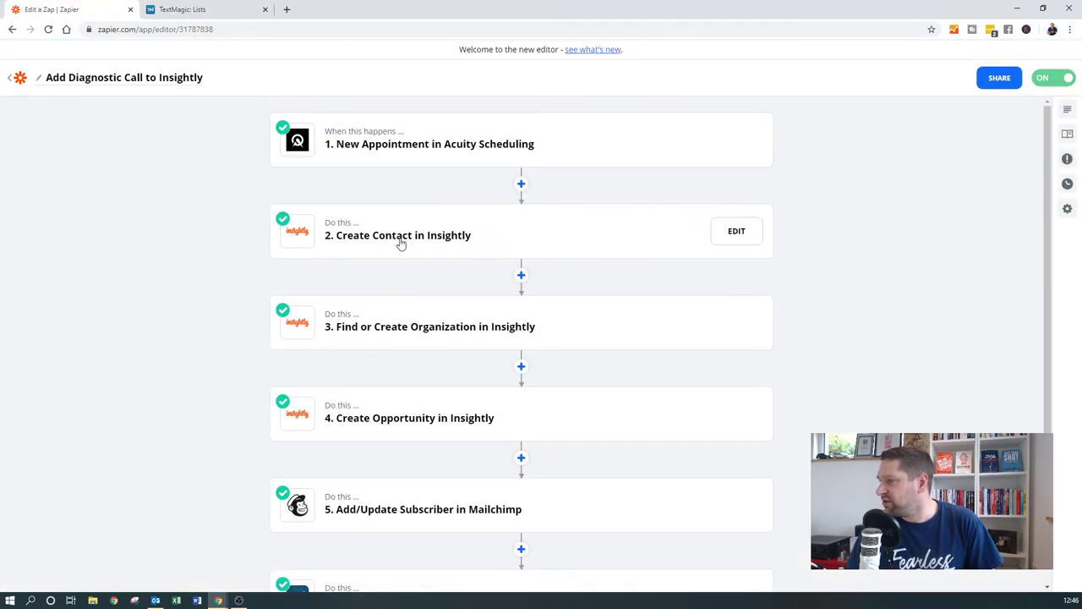
pyautogui.click(19, 79)
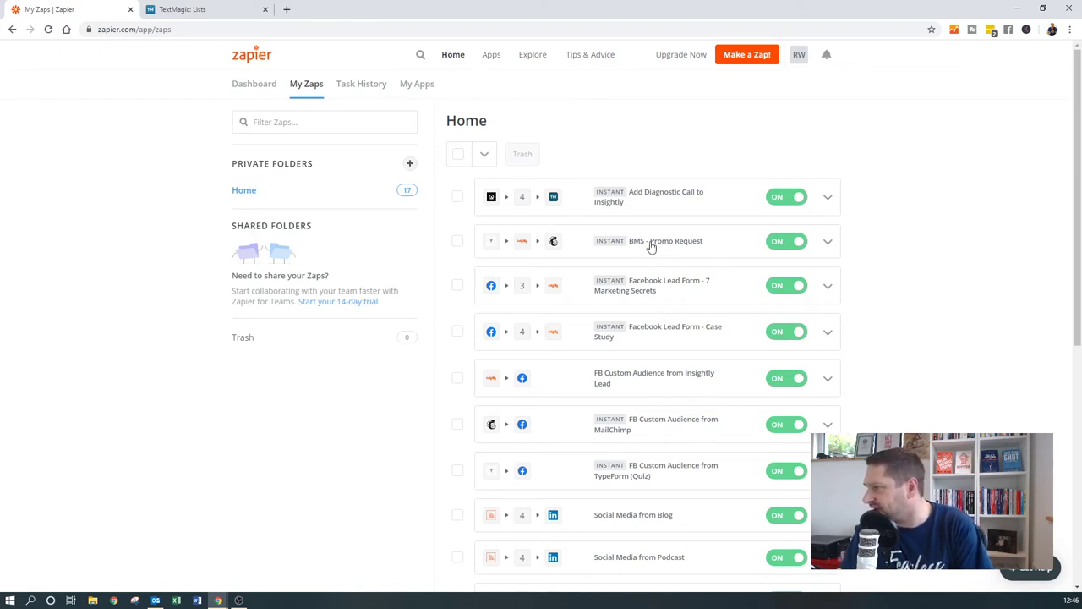
pyautogui.scroll(-3, 649, 250)
pyautogui.scroll(-1, 649, 249)
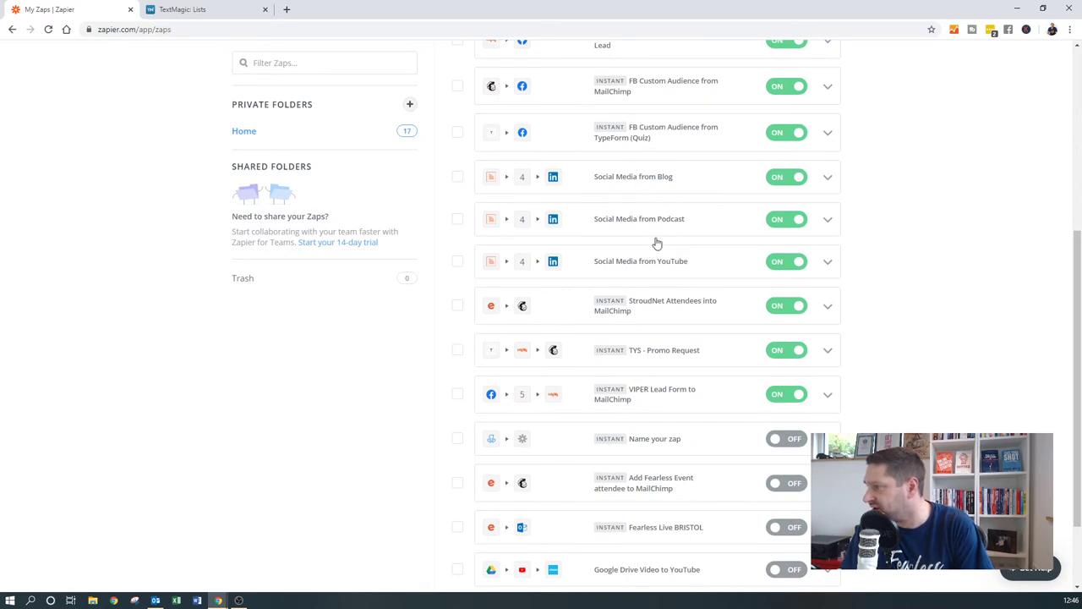
pyautogui.click(665, 352)
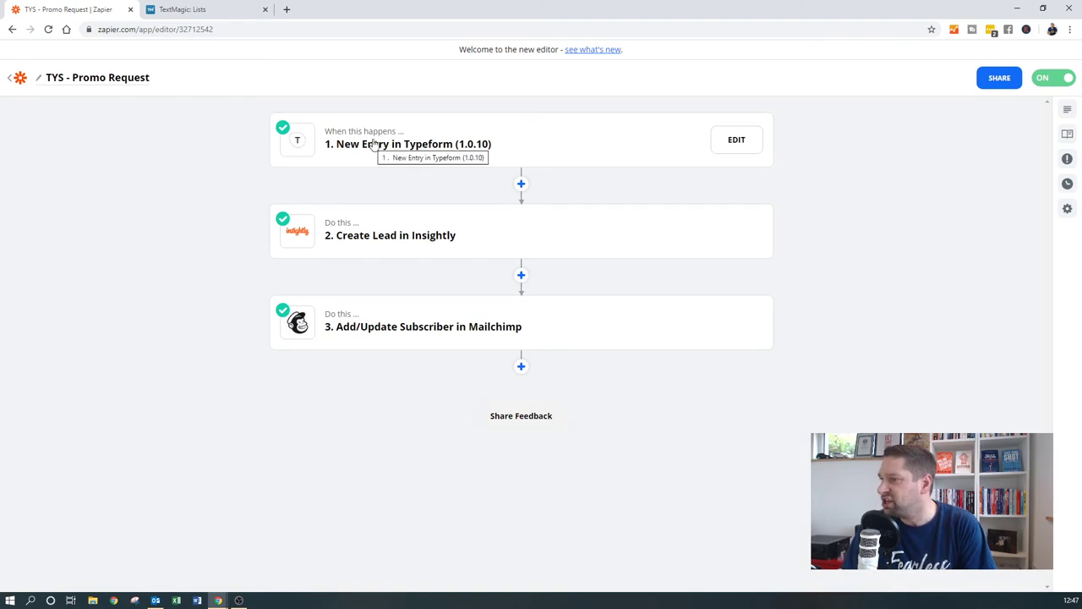
# Step: Review the Typeform New Entry trigger's app, account, form and sample Entry A
pyautogui.click(394, 144)
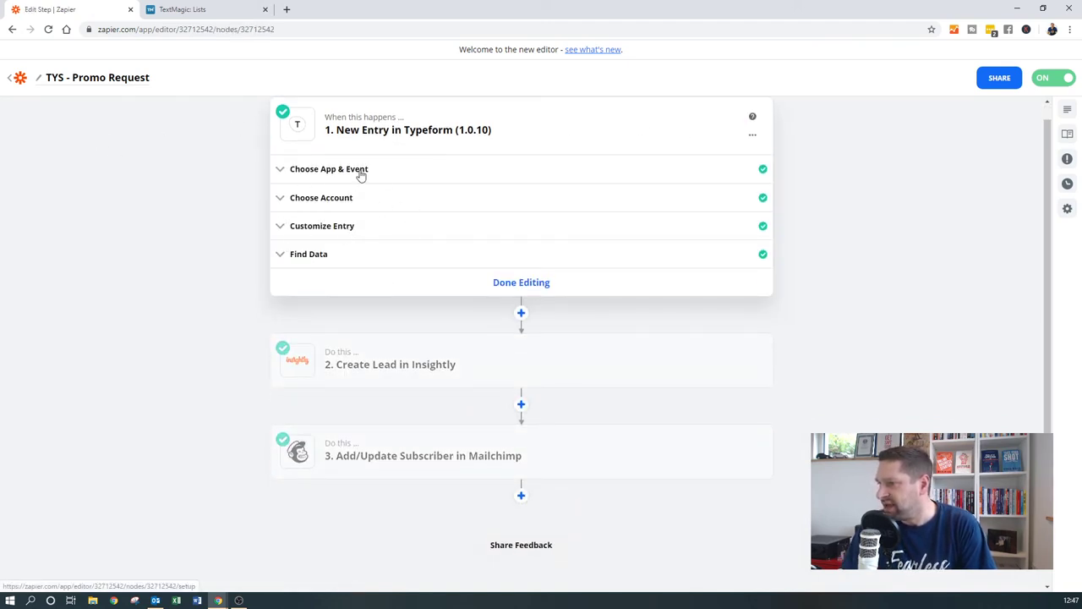
pyautogui.click(307, 171)
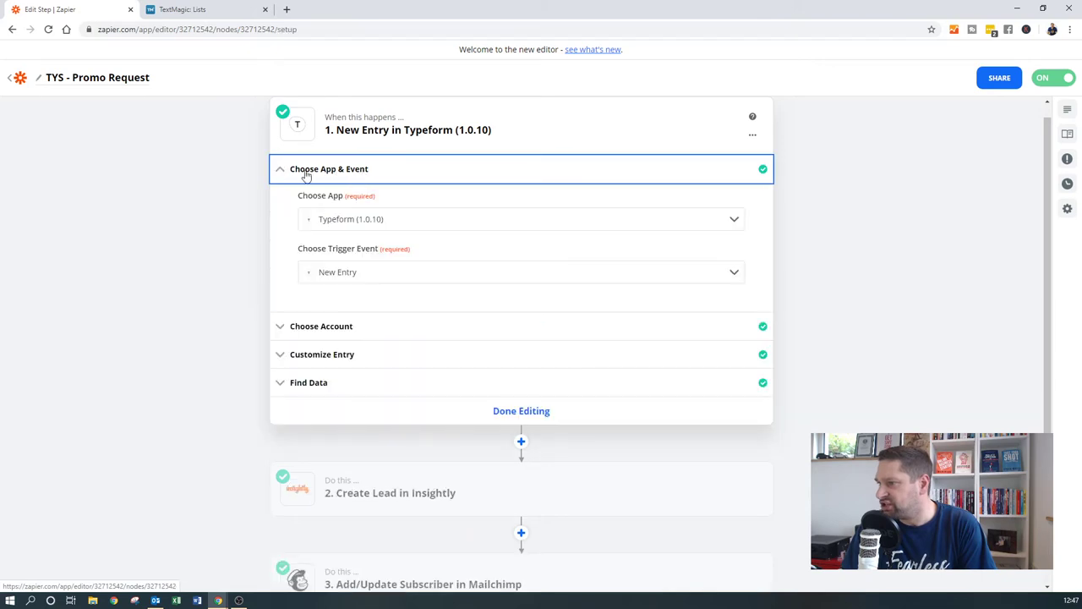
pyautogui.click(350, 327)
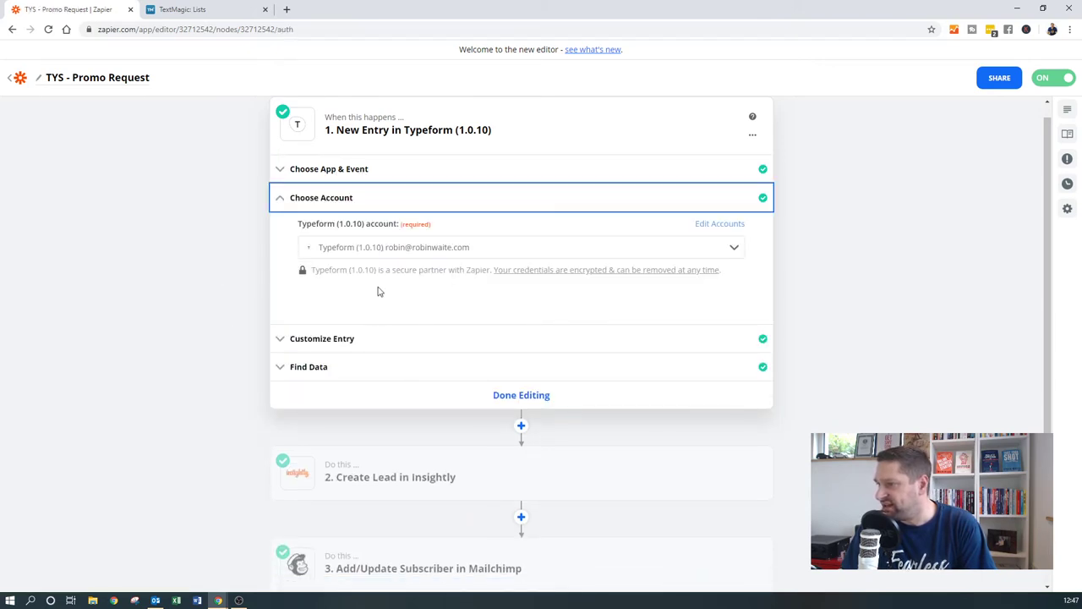
pyautogui.click(304, 338)
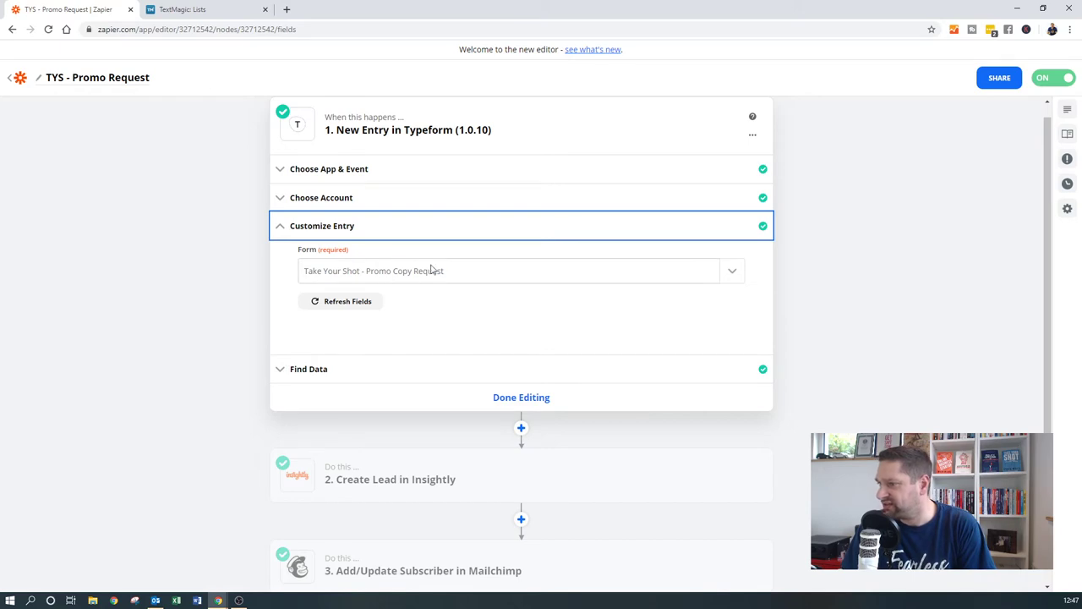
pyautogui.click(312, 372)
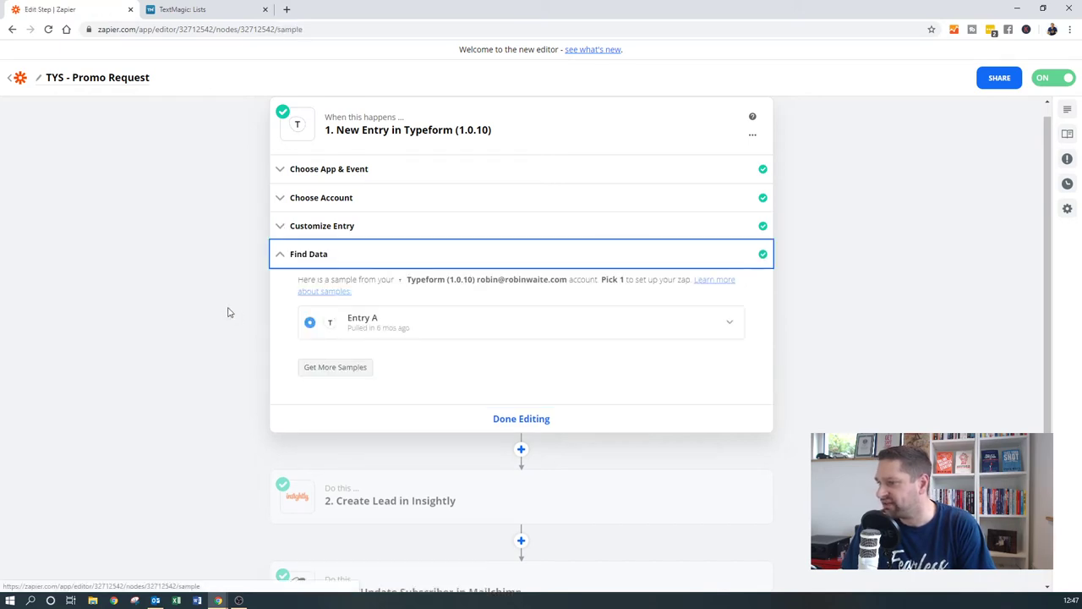
pyautogui.click(381, 331)
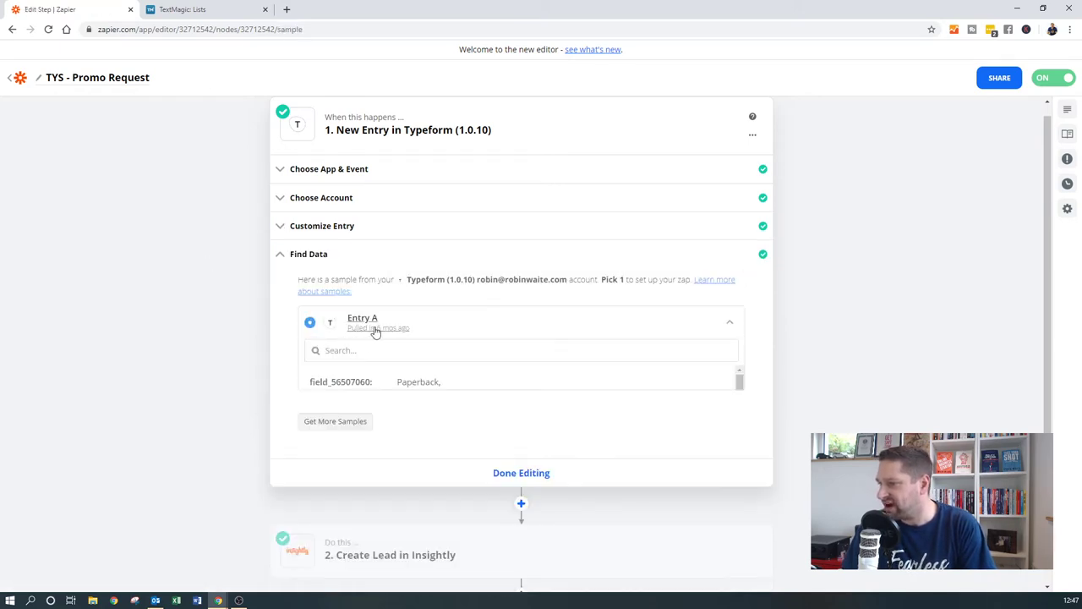
pyautogui.scroll(-4, 205, 252)
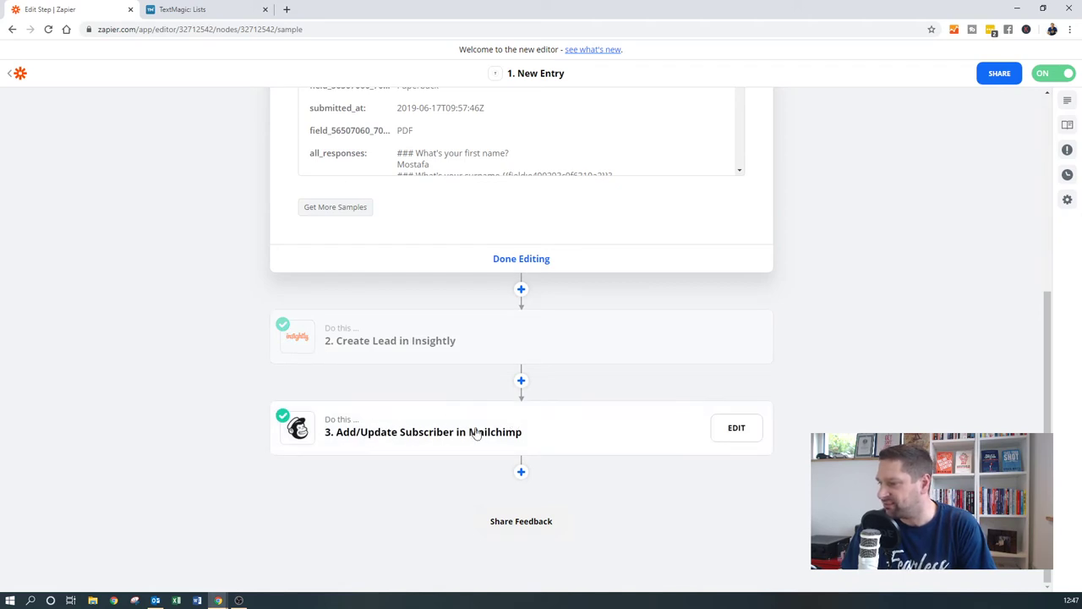
pyautogui.scroll(5, 240, 271)
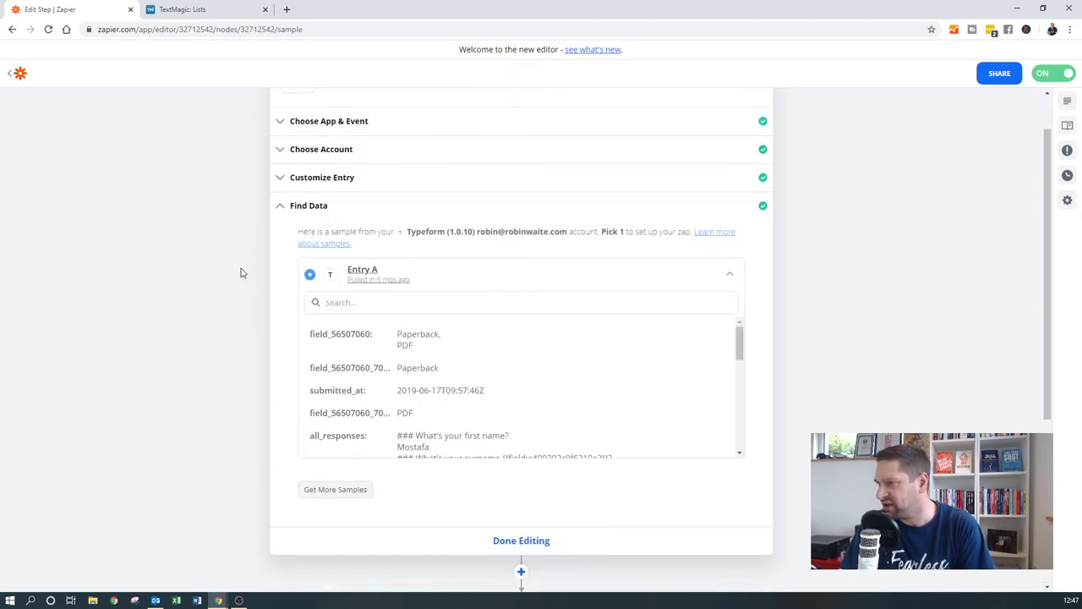
pyautogui.scroll(-10, 597, 470)
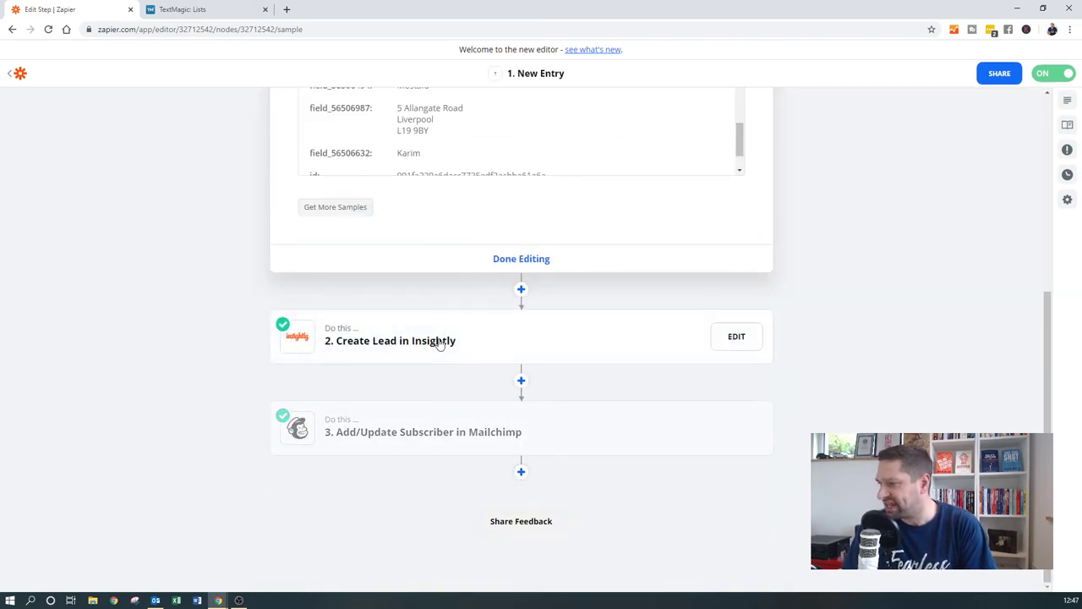
pyautogui.scroll(5, 402, 250)
pyautogui.scroll(2, 224, 167)
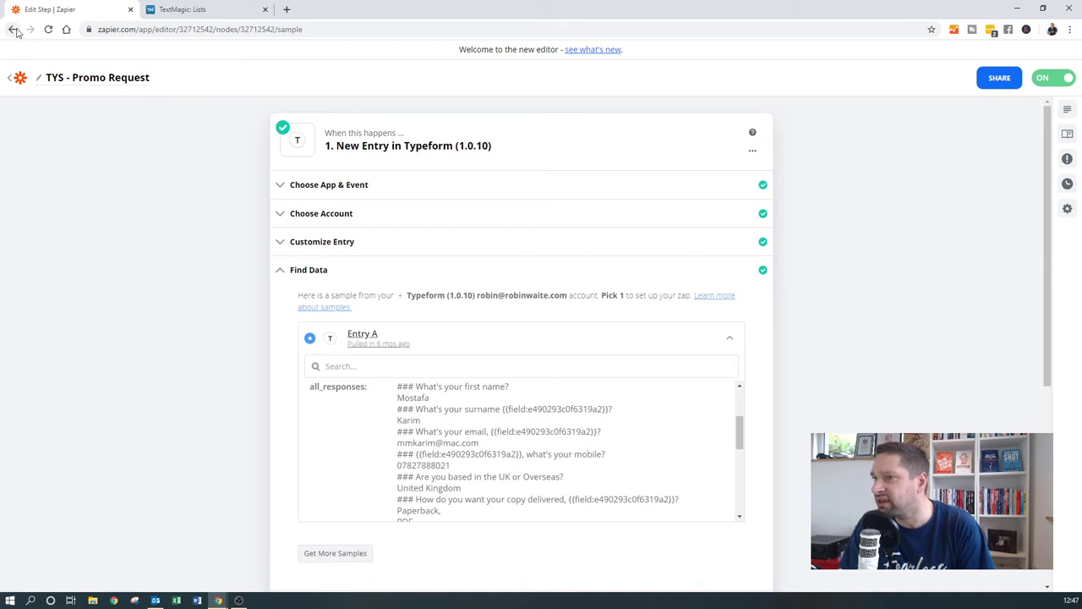
pyautogui.click(10, 77)
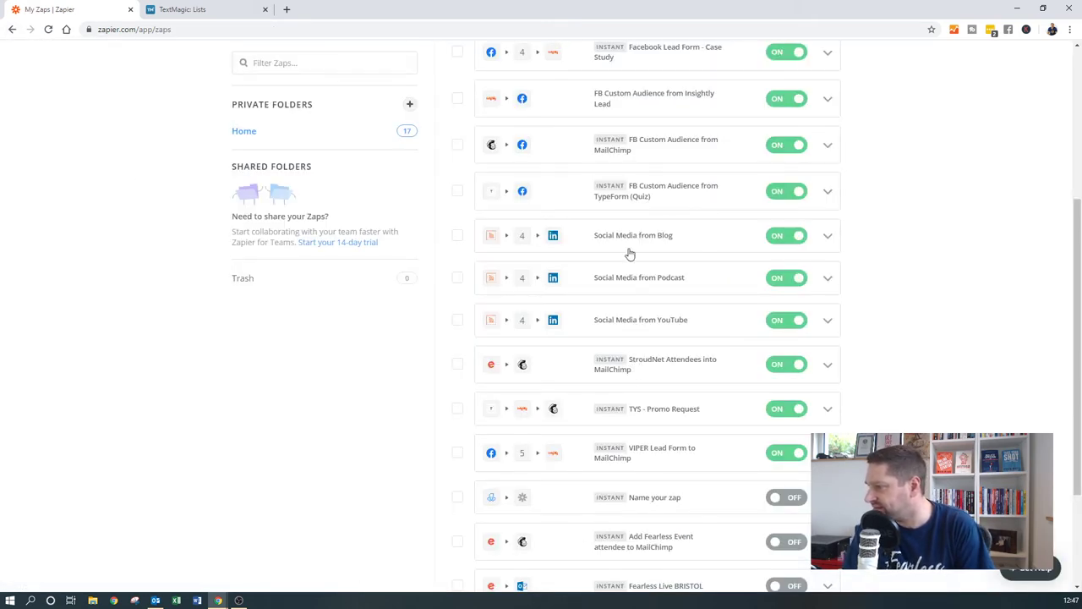
pyautogui.scroll(1, 664, 212)
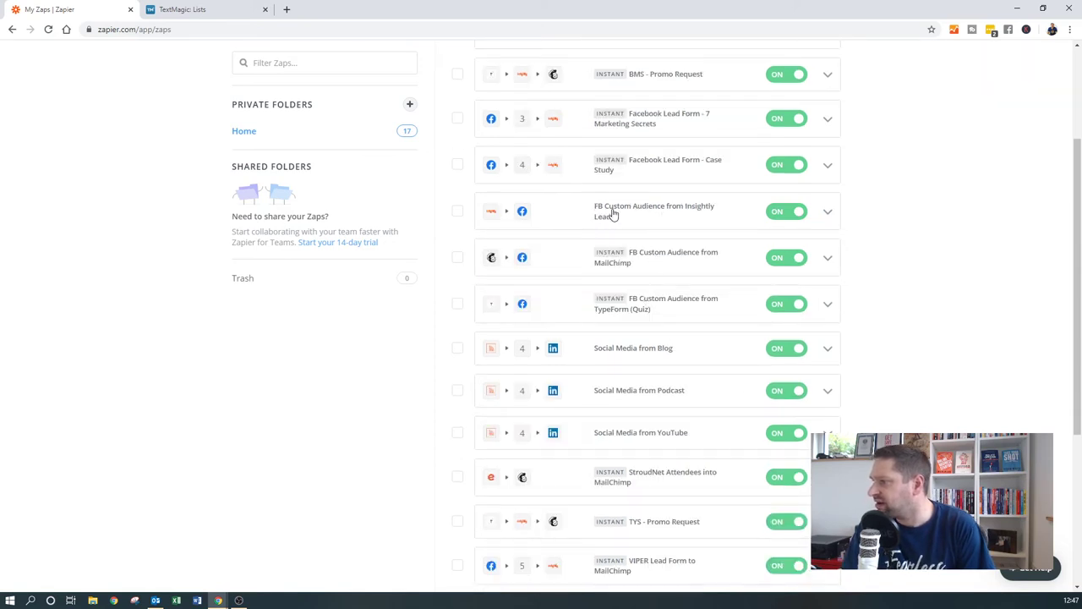
pyautogui.click(645, 211)
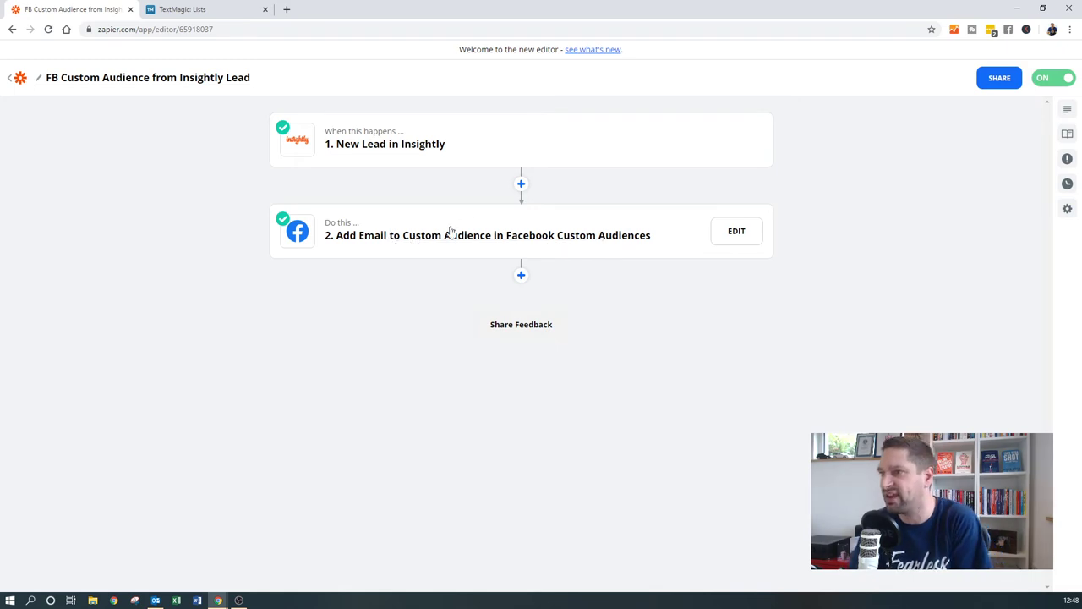
# Step: Return to My Zaps and open the 'Social Media from Blog' zap
pyautogui.click(18, 78)
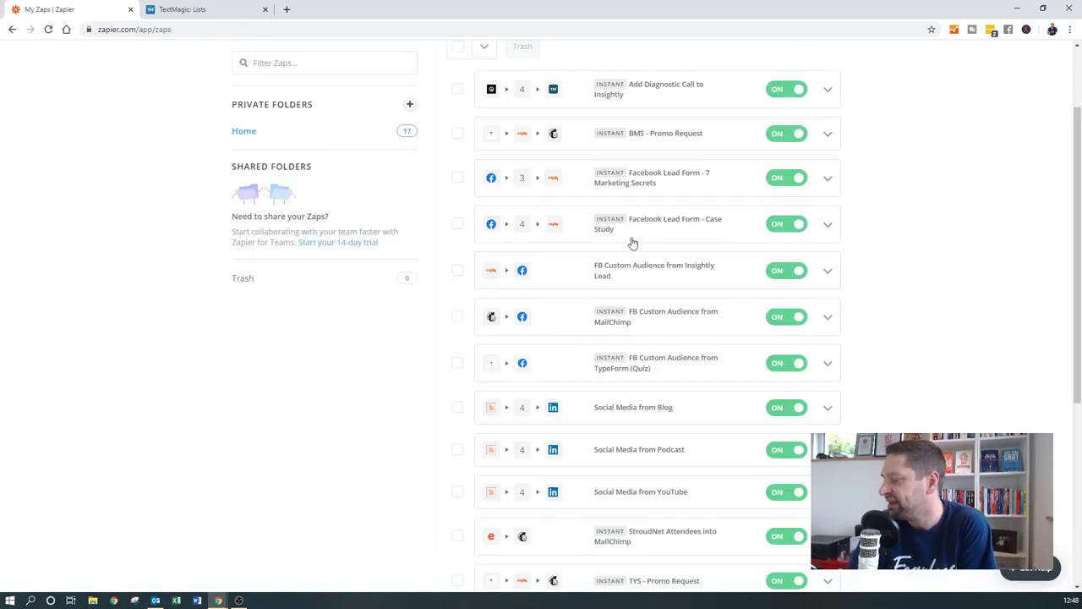
pyautogui.scroll(-2, 645, 334)
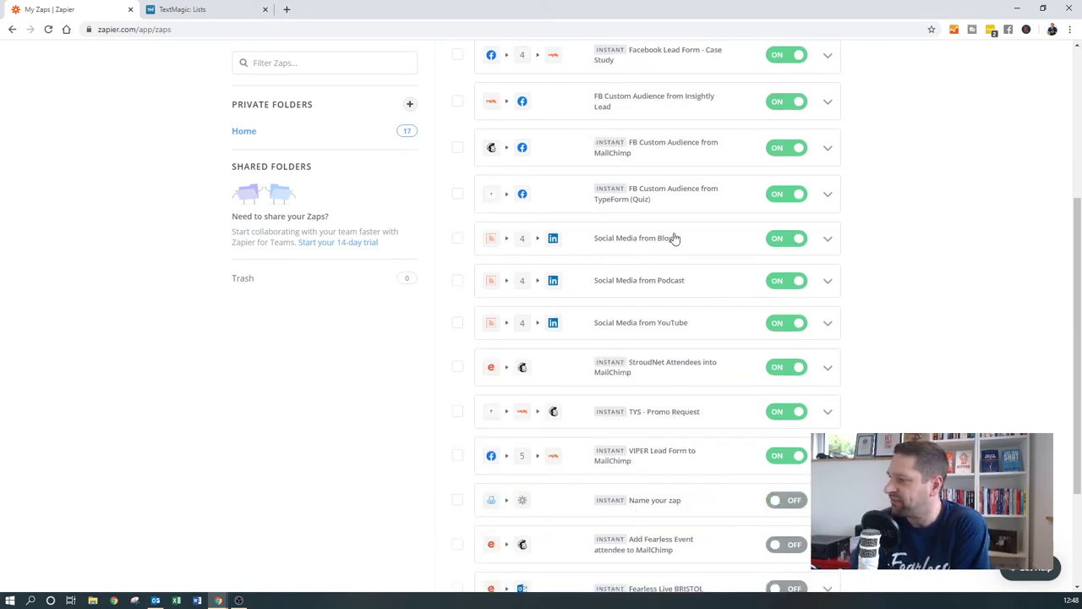
pyautogui.click(640, 237)
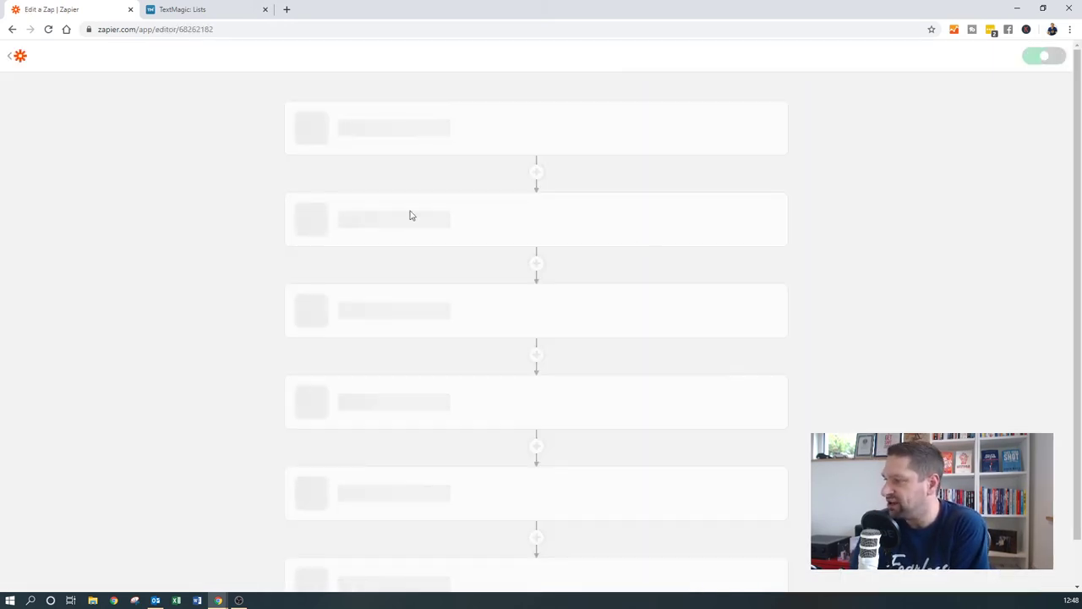
# Step: Scroll through its six steps: new feed item, Bitly, Medium, Facebook, Twitter, LinkedIn
pyautogui.moveTo(398, 143)
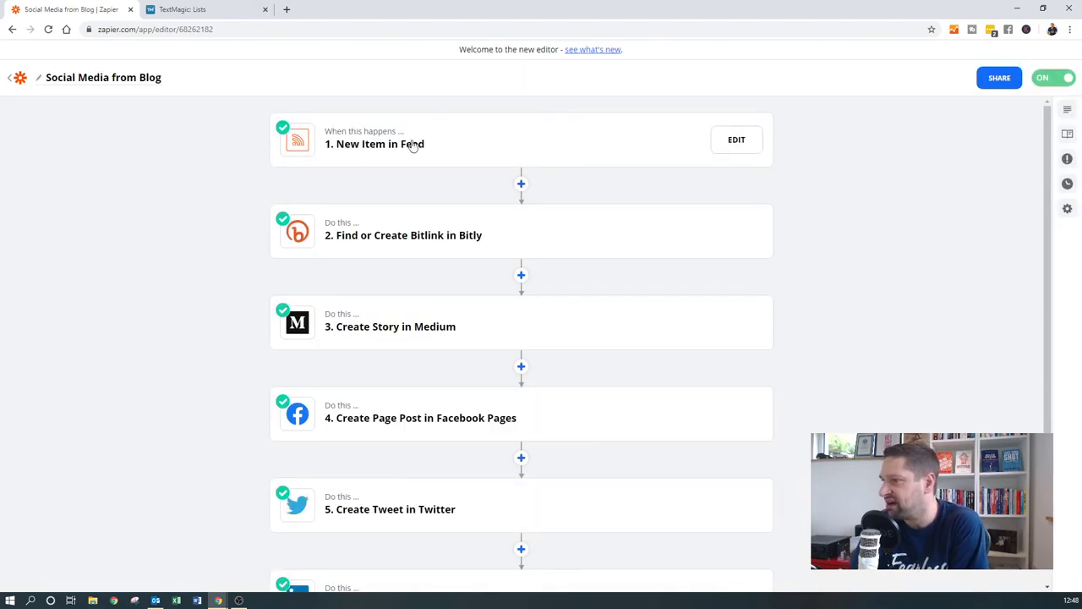
pyautogui.scroll(-1, 203, 249)
pyautogui.scroll(-1, 203, 249)
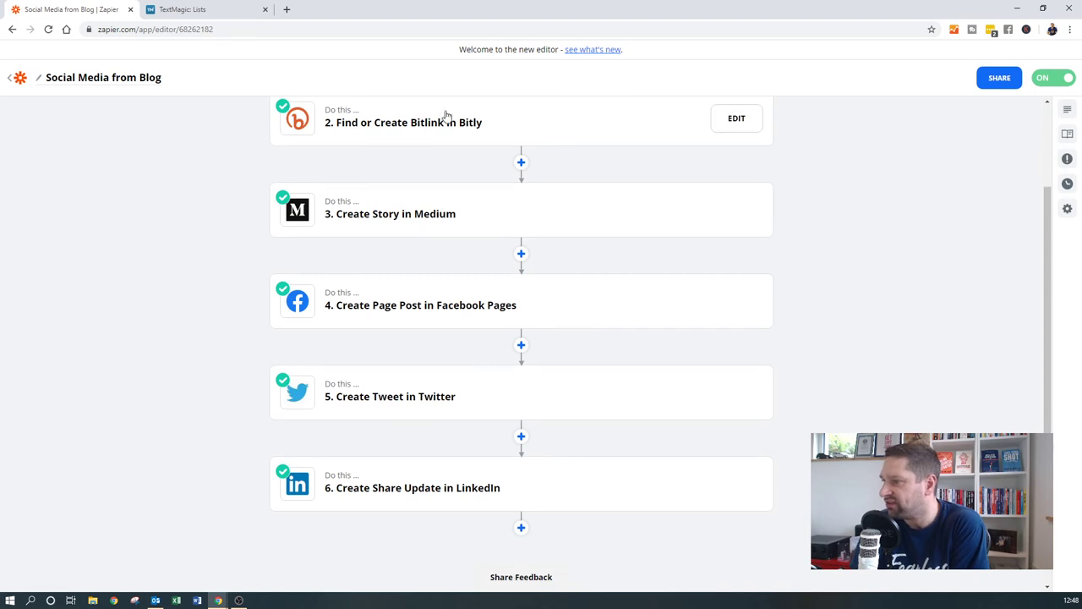
pyautogui.moveTo(273, 225)
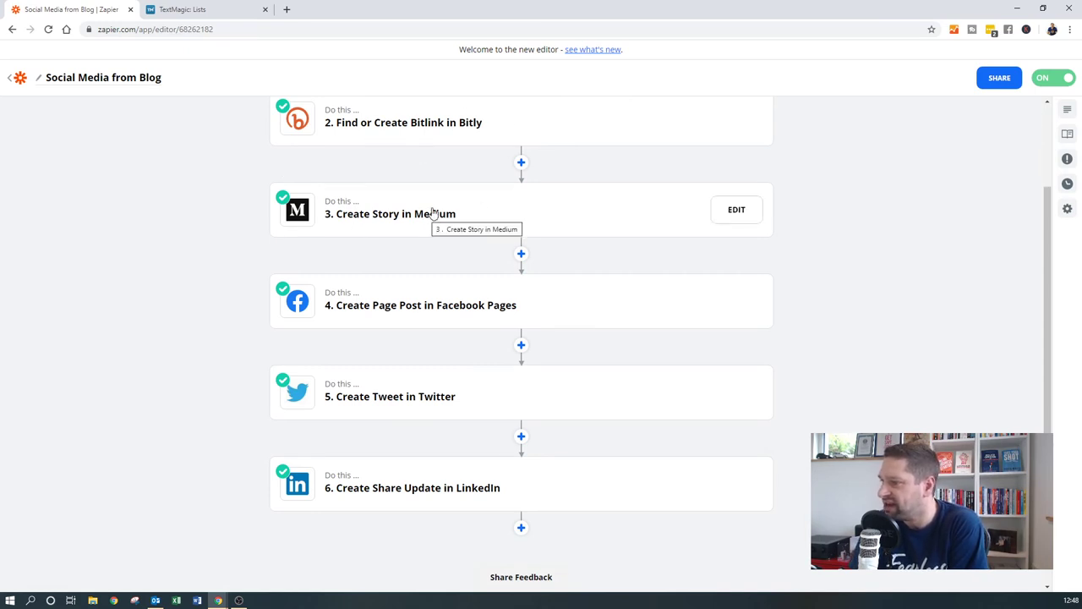
pyautogui.moveTo(313, 312)
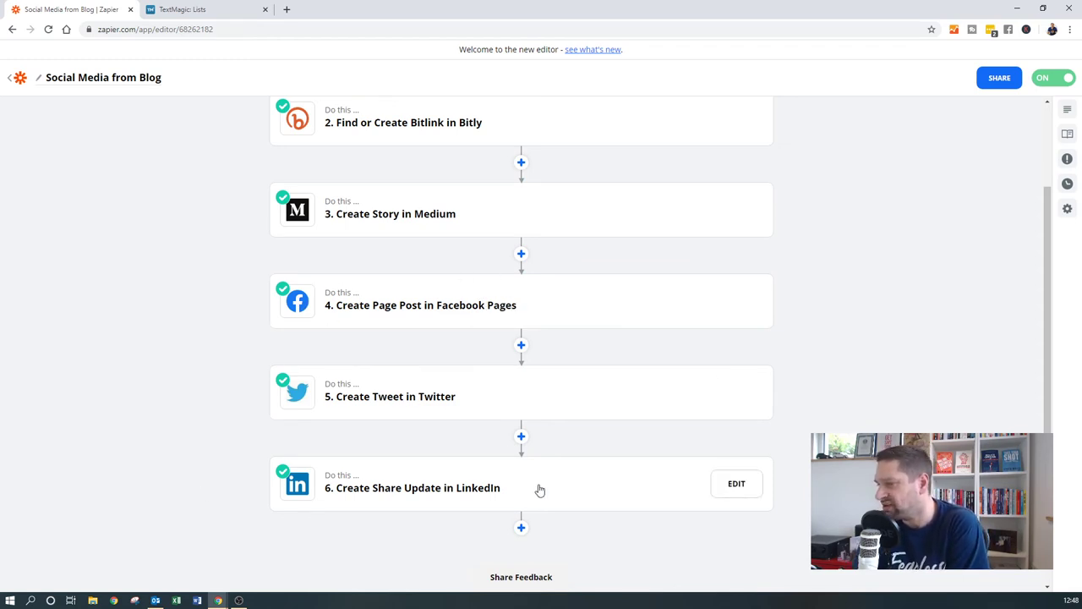
pyautogui.scroll(3, 452, 422)
pyautogui.scroll(-3, 465, 267)
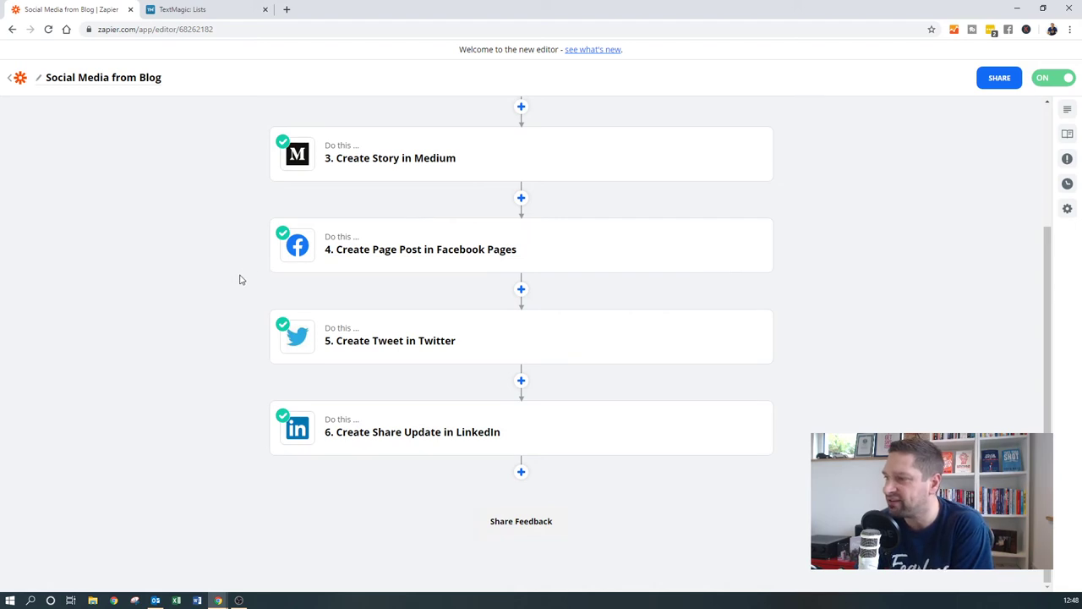
pyautogui.scroll(4, 237, 281)
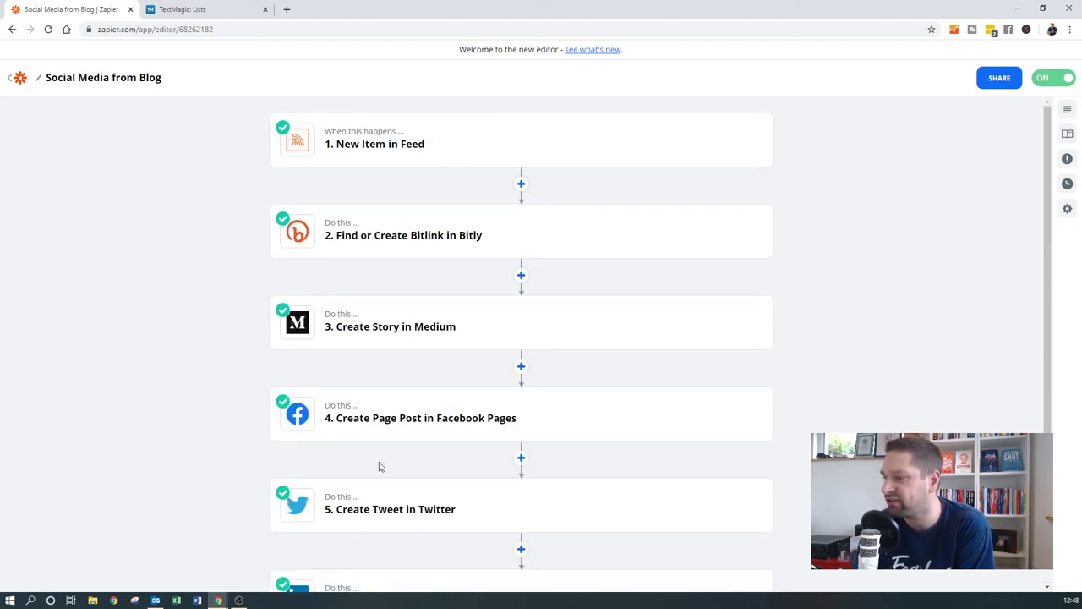
pyautogui.scroll(-3, 374, 492)
# Step: Return to My Zaps and scroll down to switched-off zaps like 'Name your zap'
pyautogui.click(20, 80)
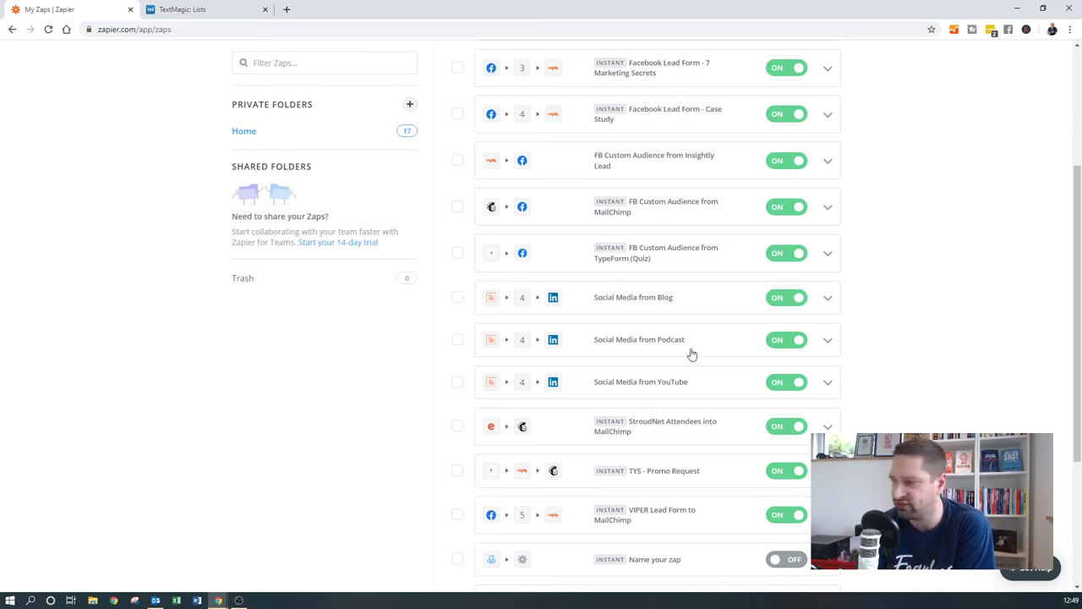
pyautogui.scroll(1, 655, 342)
pyautogui.scroll(1, 655, 344)
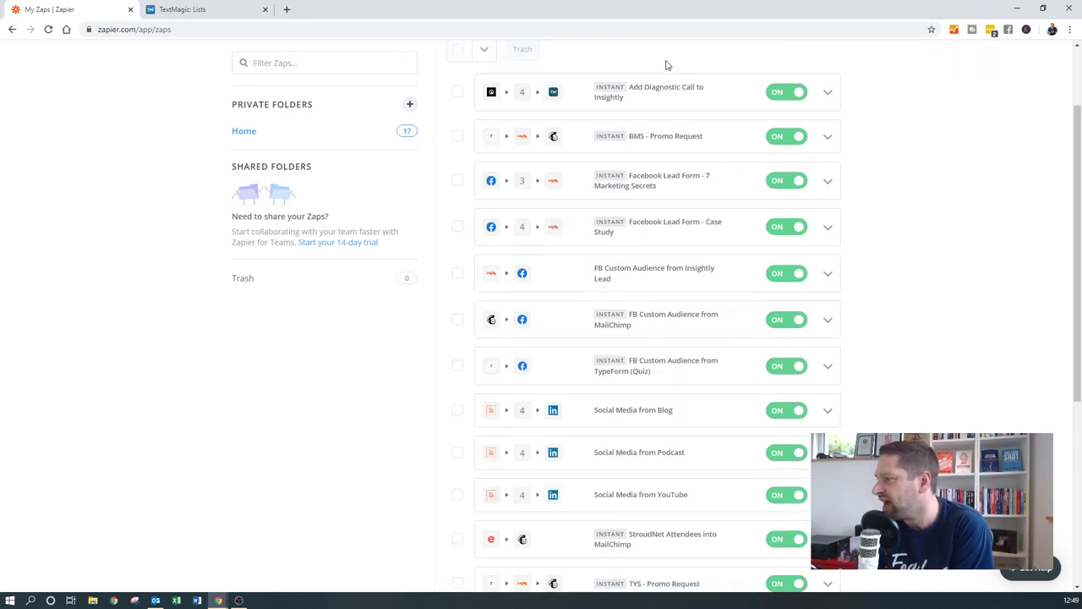
pyautogui.scroll(-6, 640, 343)
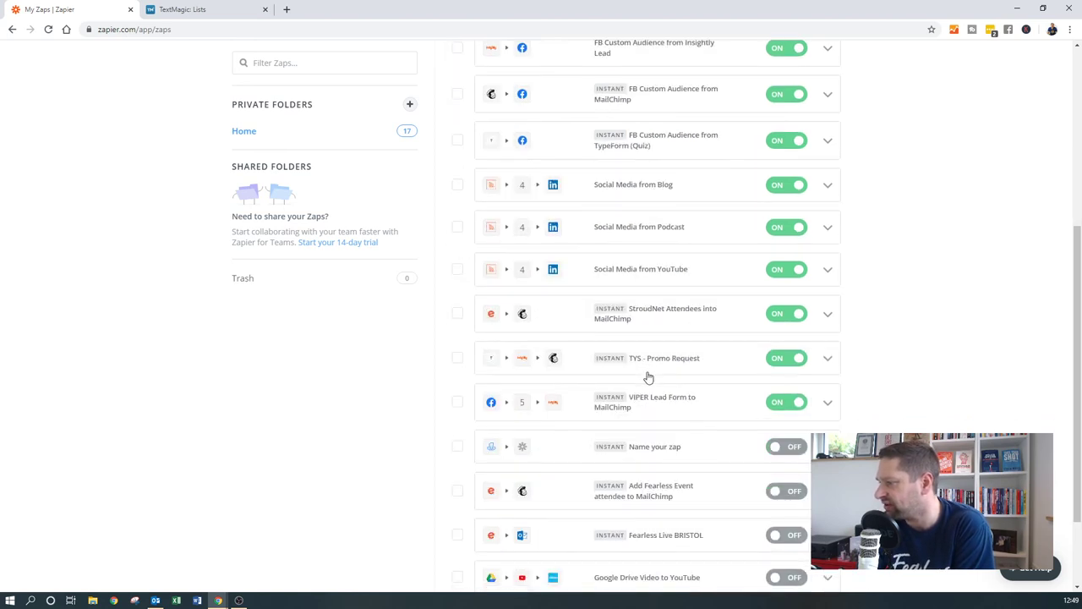
pyautogui.scroll(1, 651, 357)
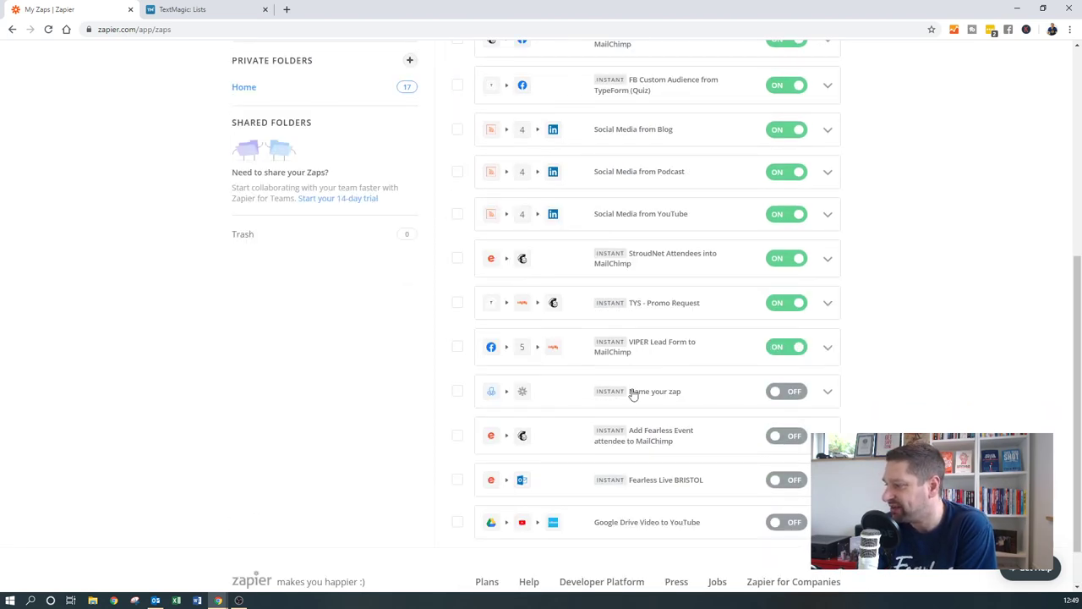
pyautogui.scroll(3, 659, 410)
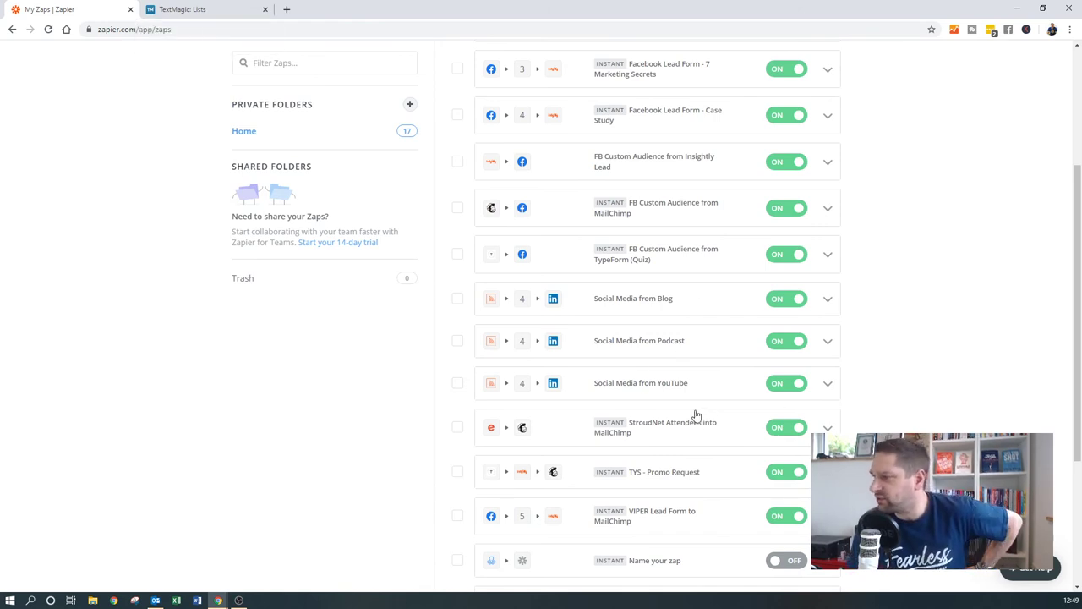
pyautogui.scroll(-1, 765, 411)
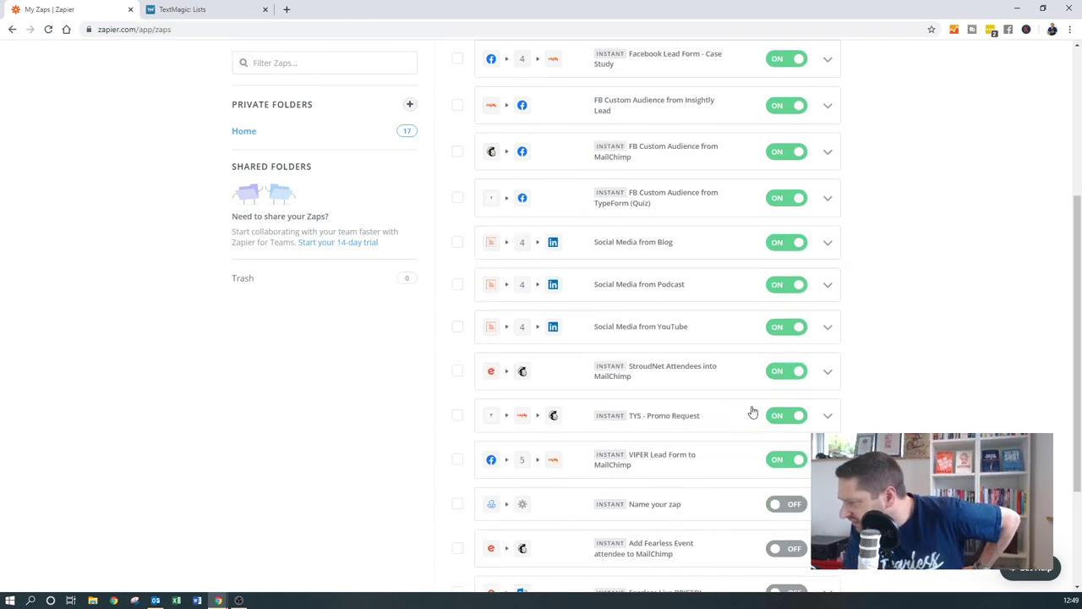
# Step: Open 'VIPER Lead Form to MailChimp' and review its Facebook Lead Ads, Mailchimp, Outlook and Insightly steps
pyautogui.click(645, 459)
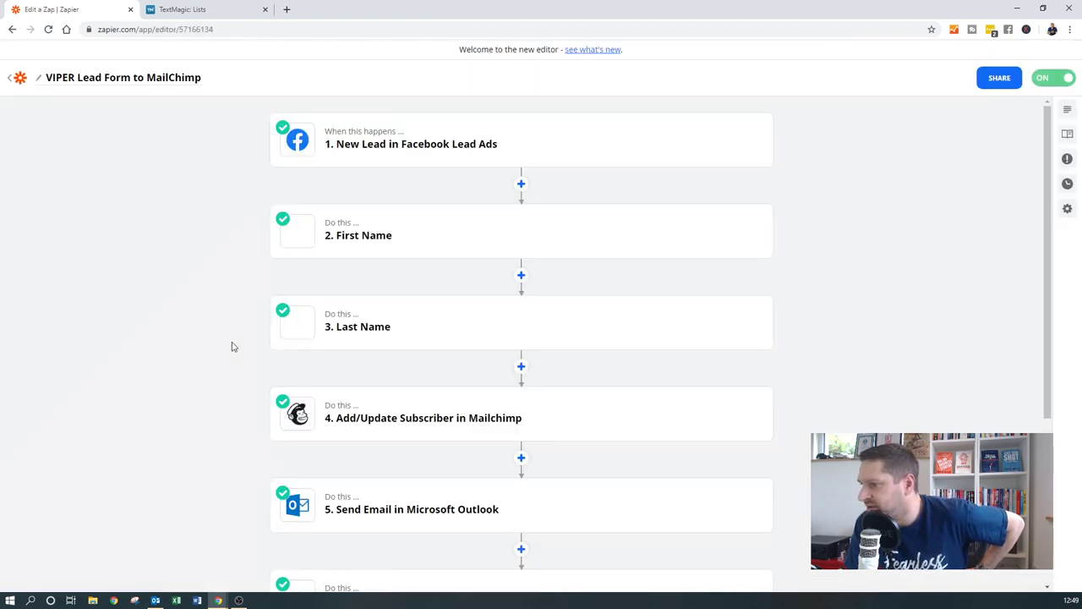
pyautogui.scroll(-2, 230, 293)
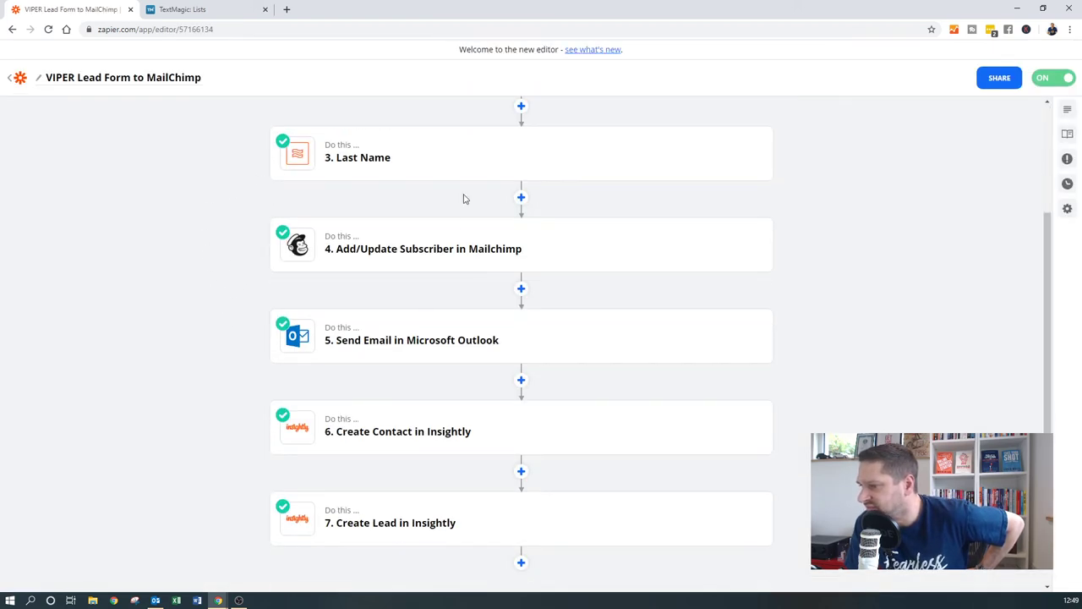
pyautogui.scroll(2, 248, 234)
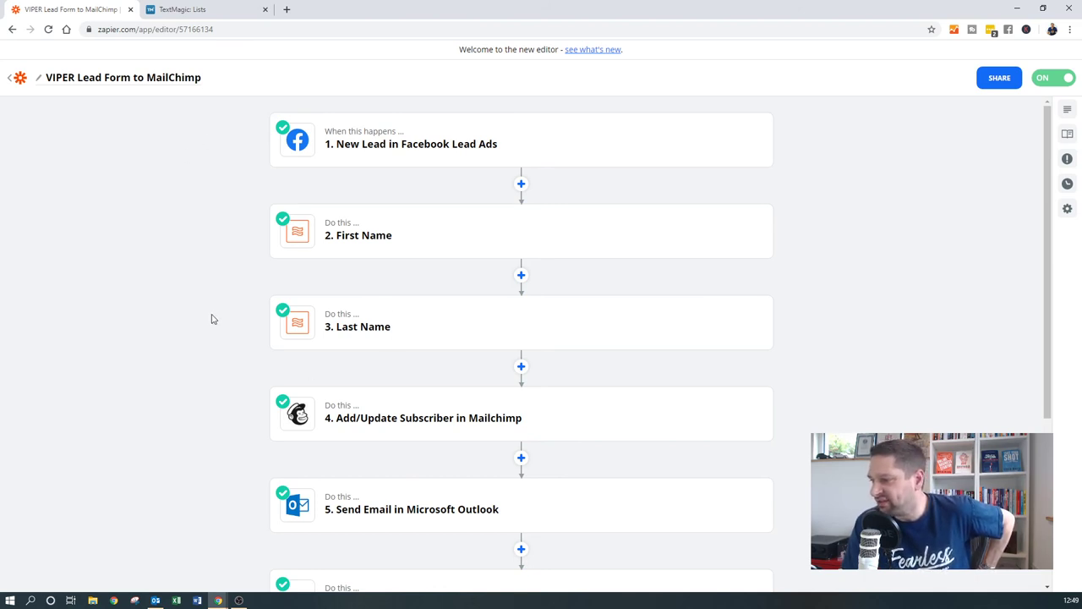
pyautogui.scroll(-2, 478, 309)
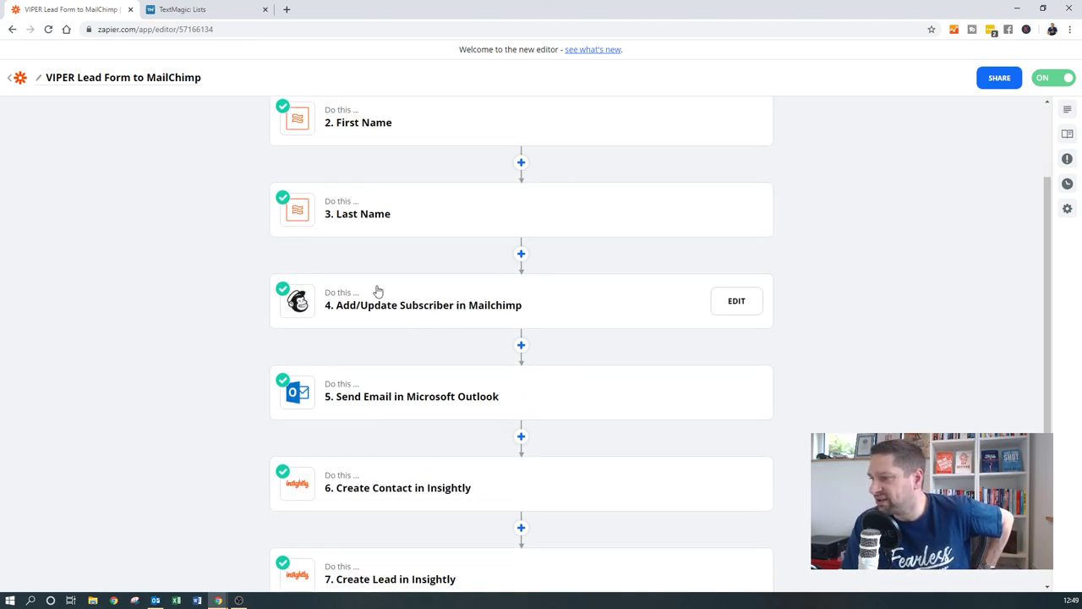
pyautogui.scroll(-2, 245, 272)
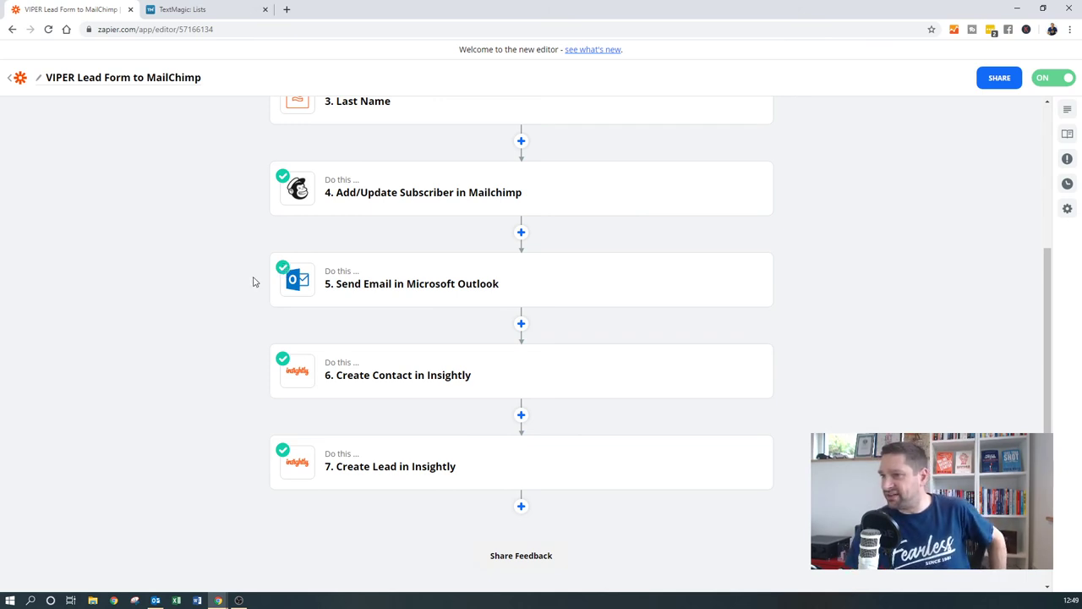
pyautogui.scroll(-1, 241, 285)
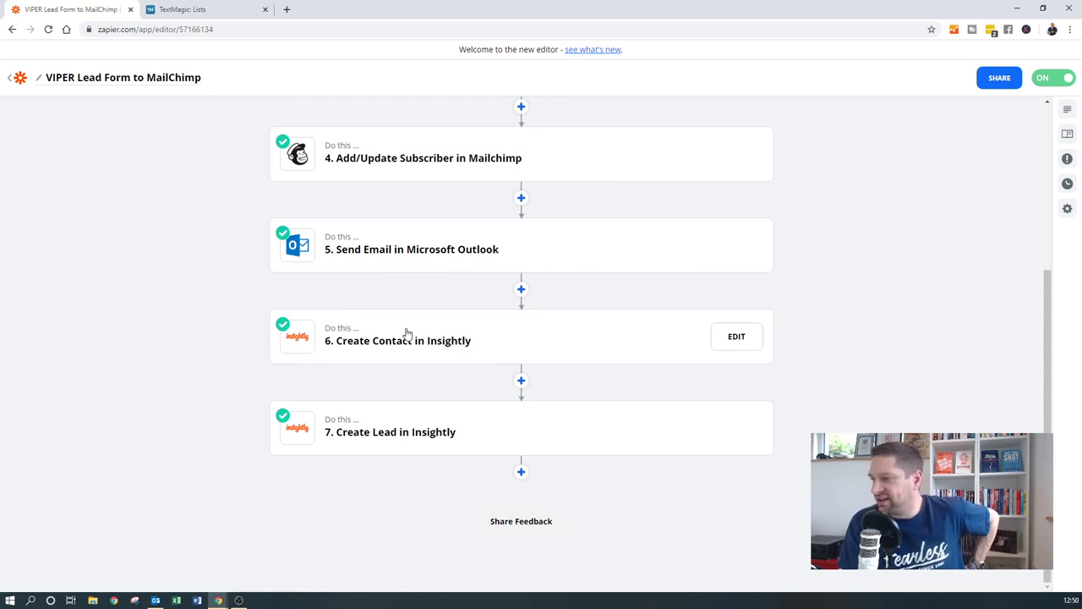
pyautogui.scroll(3, 357, 314)
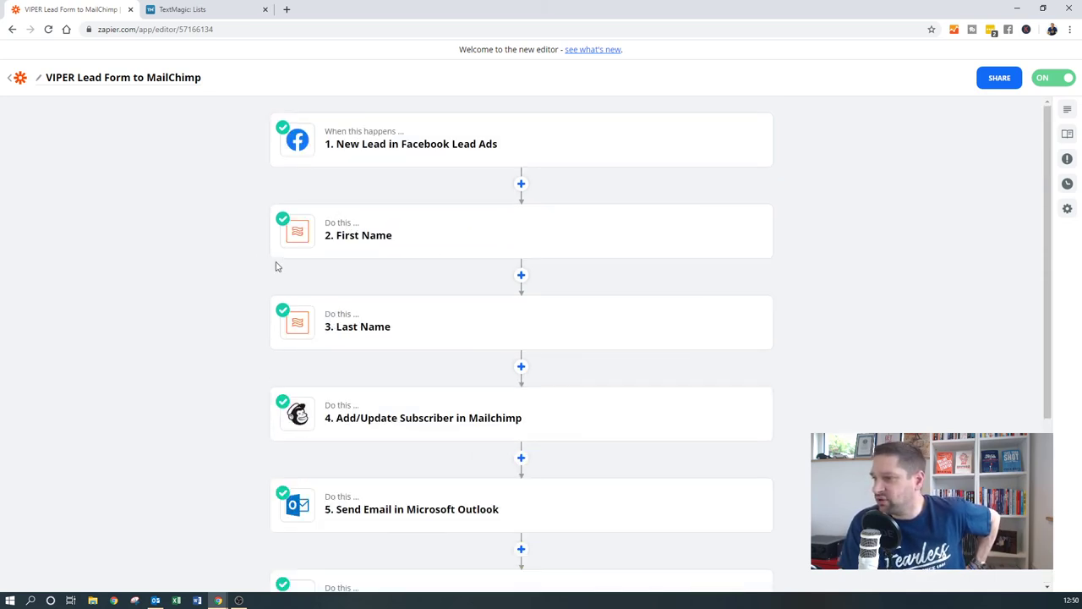
# Step: Leave the VIPER zap editor and scroll back to the top of the 17-zap Home list
pyautogui.click(32, 78)
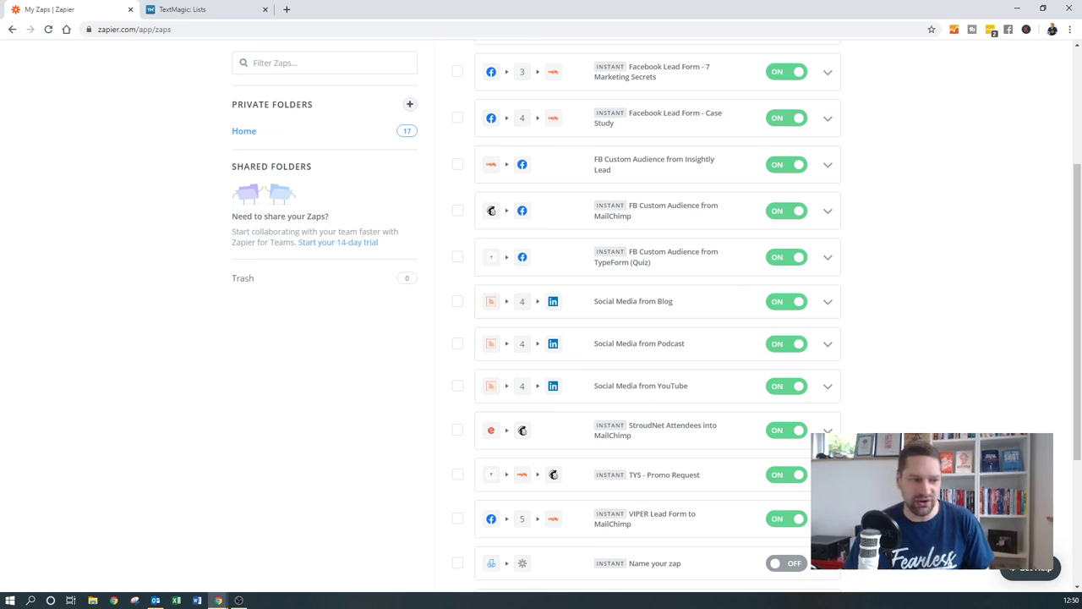
pyautogui.scroll(3, 471, 227)
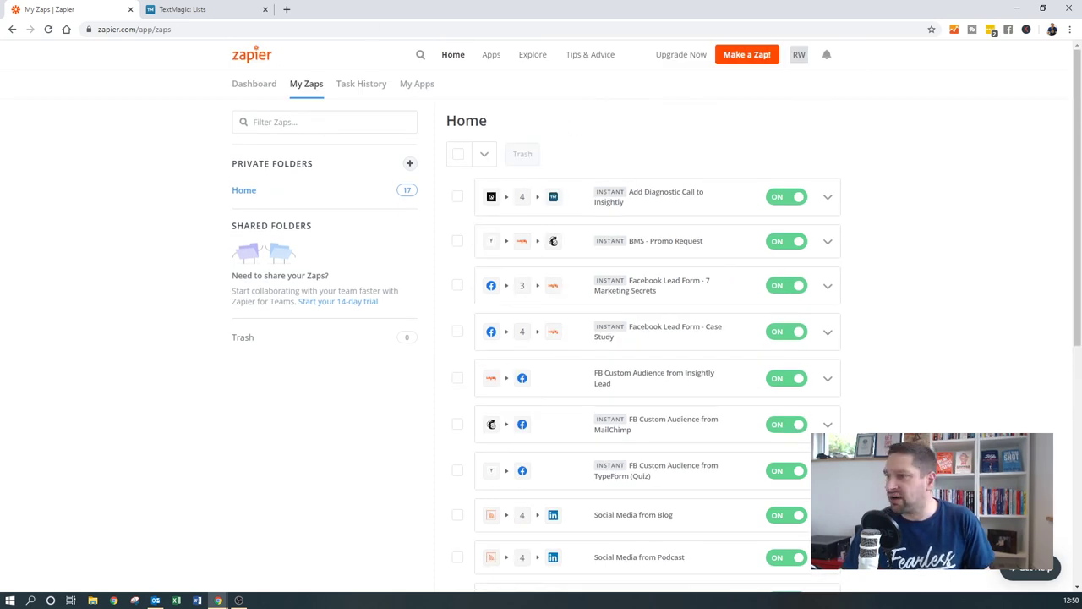